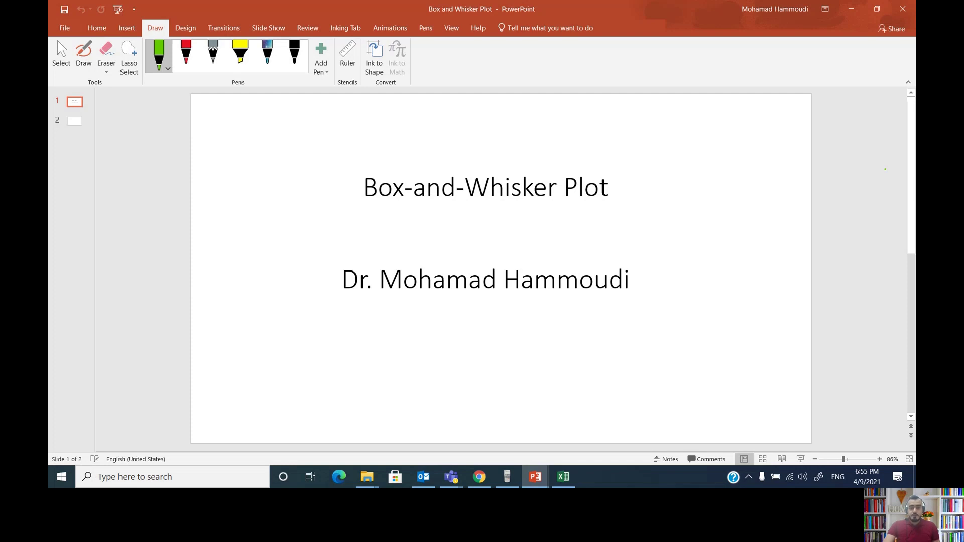
Step: On slide 2, draw a red ink rectangle as the box, using the ruler for its horizontal edges
{"action": "key", "text": "Escape"}
{"action": "scroll", "coordinate": [885, 168], "scroll_direction": "down", "scroll_amount": 1}
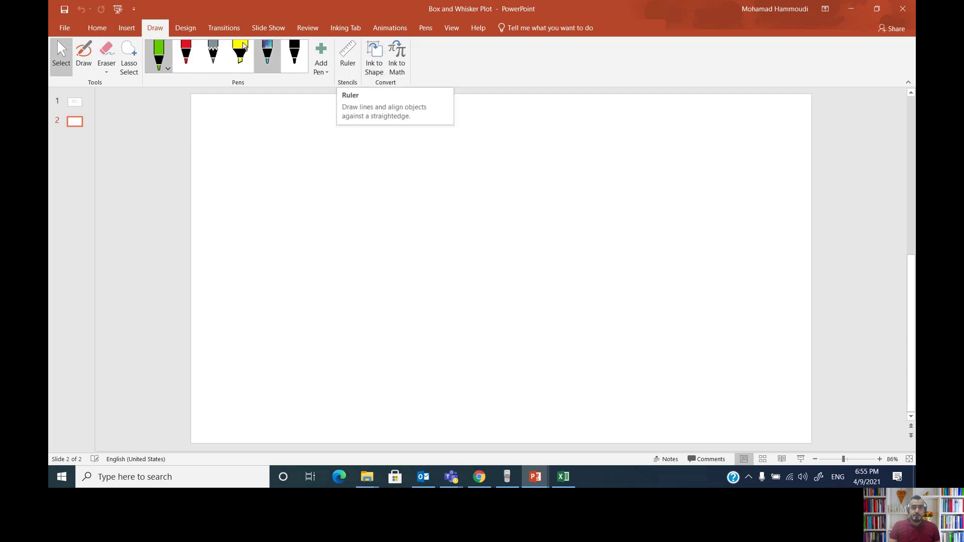
{"action": "left_click", "coordinate": [348, 53]}
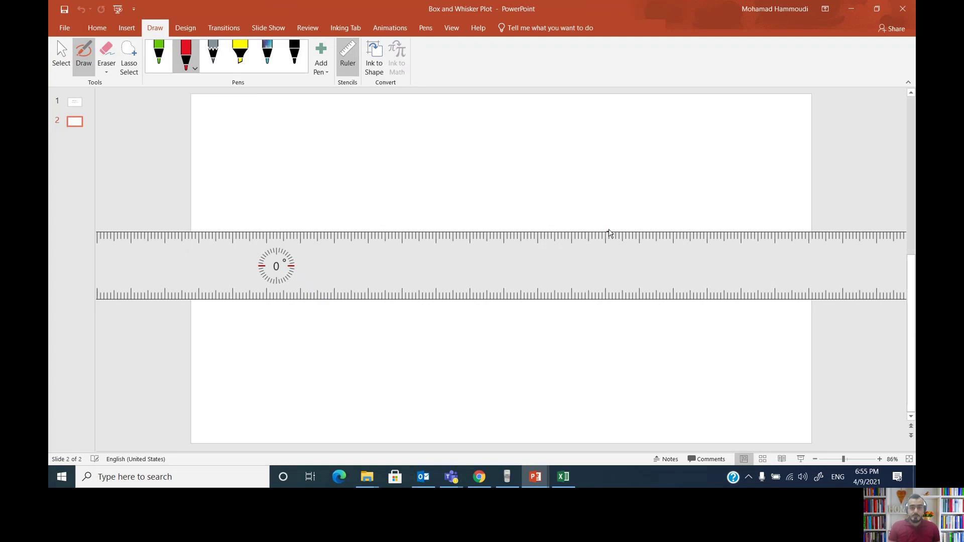
{"action": "left_click_drag", "start_coordinate": [609, 232], "coordinate": [467, 232]}
{"action": "left_click_drag", "start_coordinate": [604, 299], "coordinate": [464, 300]}
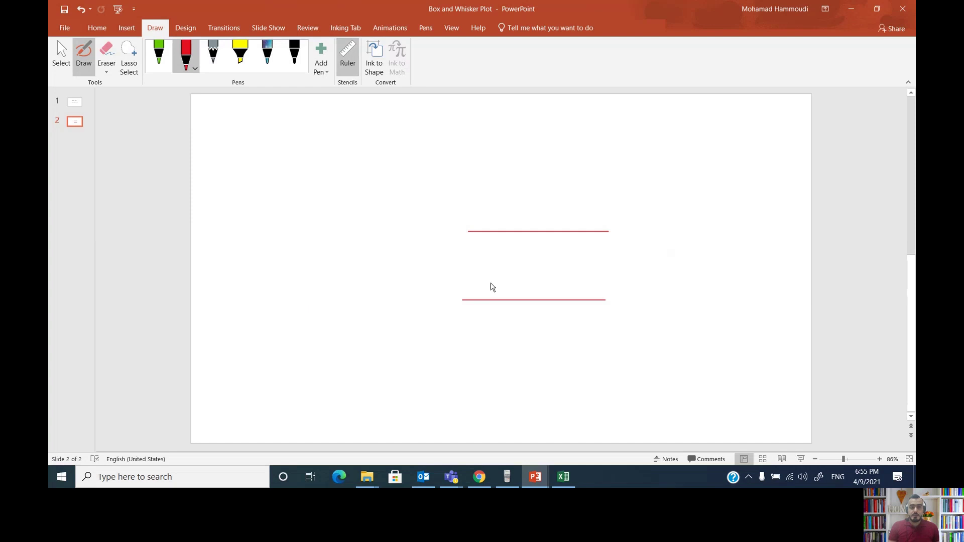
{"action": "left_click_drag", "start_coordinate": [467, 236], "coordinate": [467, 298]}
{"action": "left_click_drag", "start_coordinate": [608, 234], "coordinate": [609, 300]}
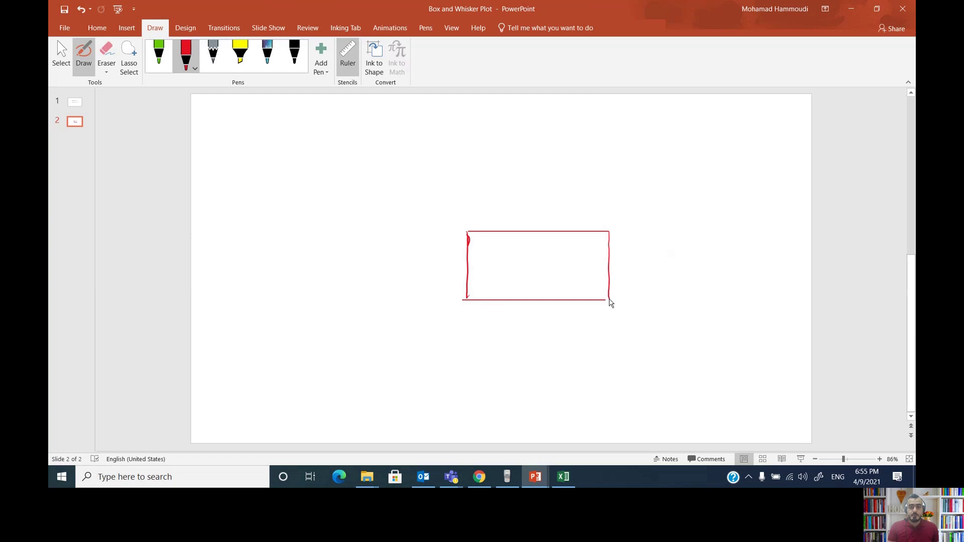
Step: Add ruler-straight red horizontal whiskers on both sides of the box, mark the right whisker's end, and draw the median line through the box
{"action": "left_click", "coordinate": [353, 51]}
{"action": "left_click_drag", "start_coordinate": [478, 254], "coordinate": [477, 308]}
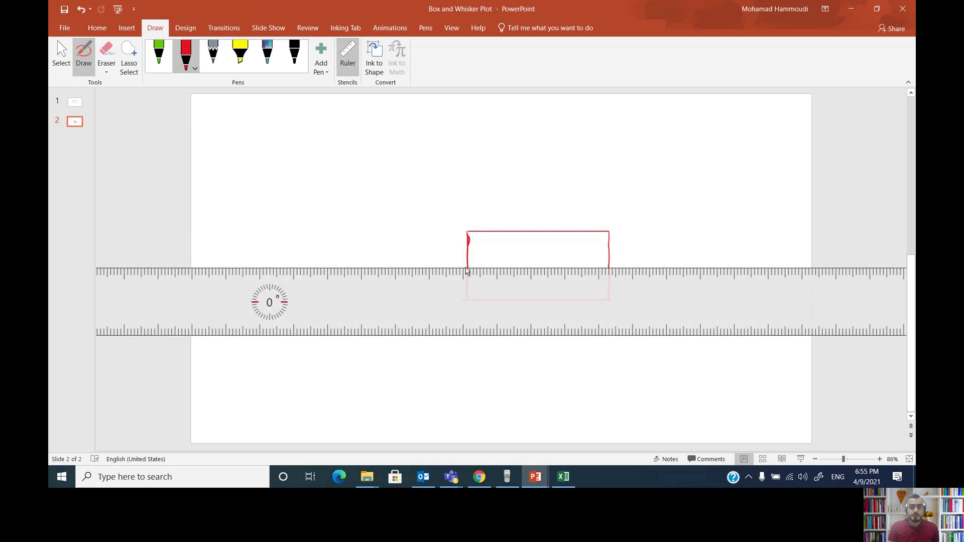
{"action": "left_click_drag", "start_coordinate": [466, 270], "coordinate": [407, 268]}
{"action": "left_click_drag", "start_coordinate": [609, 268], "coordinate": [688, 269]}
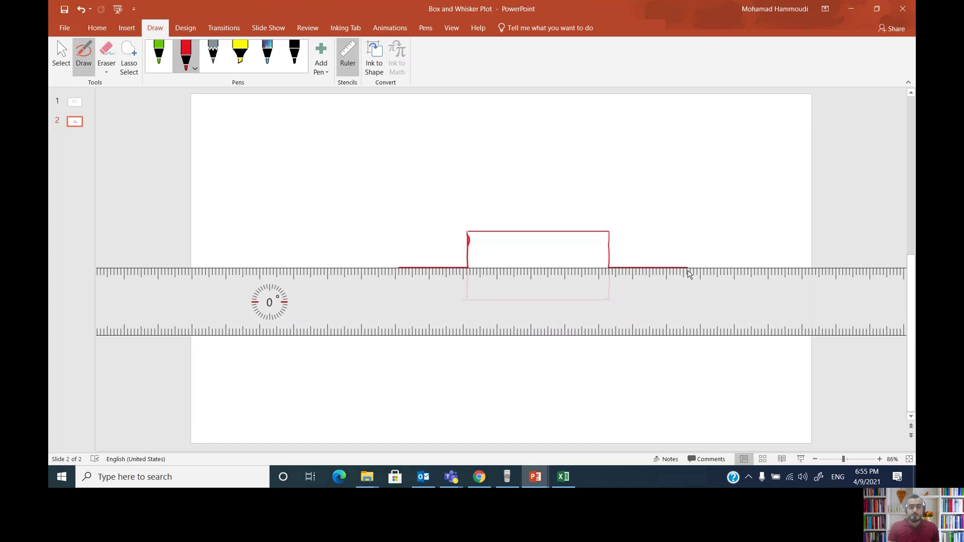
{"action": "left_click", "coordinate": [347, 57]}
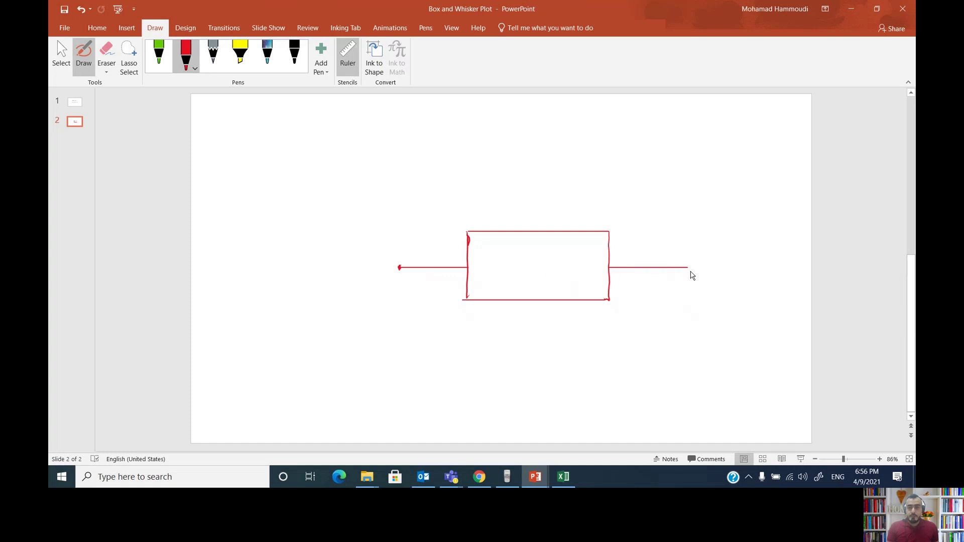
{"action": "left_click_drag", "start_coordinate": [687, 264], "coordinate": [688, 271]}
{"action": "left_click_drag", "start_coordinate": [541, 240], "coordinate": [544, 300]}
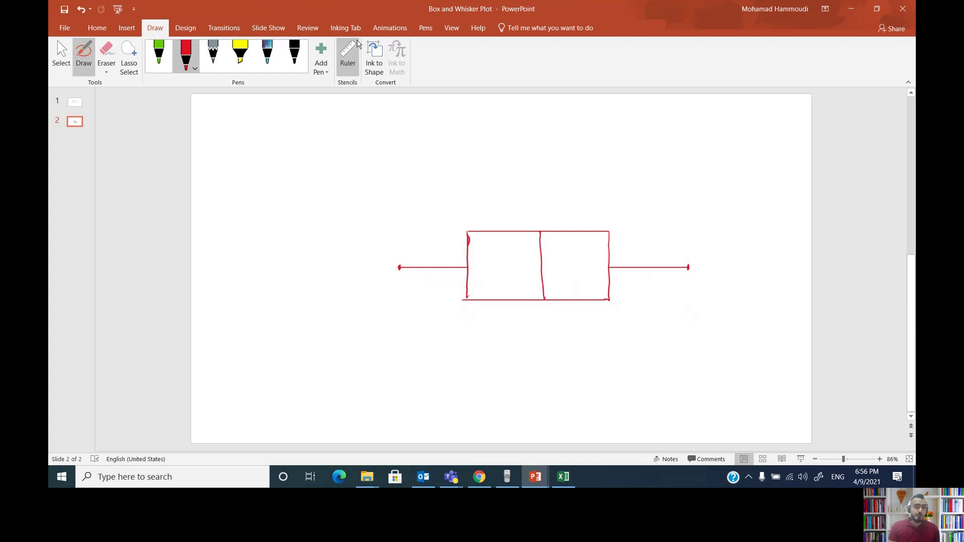
Step: In green ink, add arrows and the handwritten labels Q1, Q3 and Median above the box's edges and middle line
{"action": "left_click", "coordinate": [159, 53]}
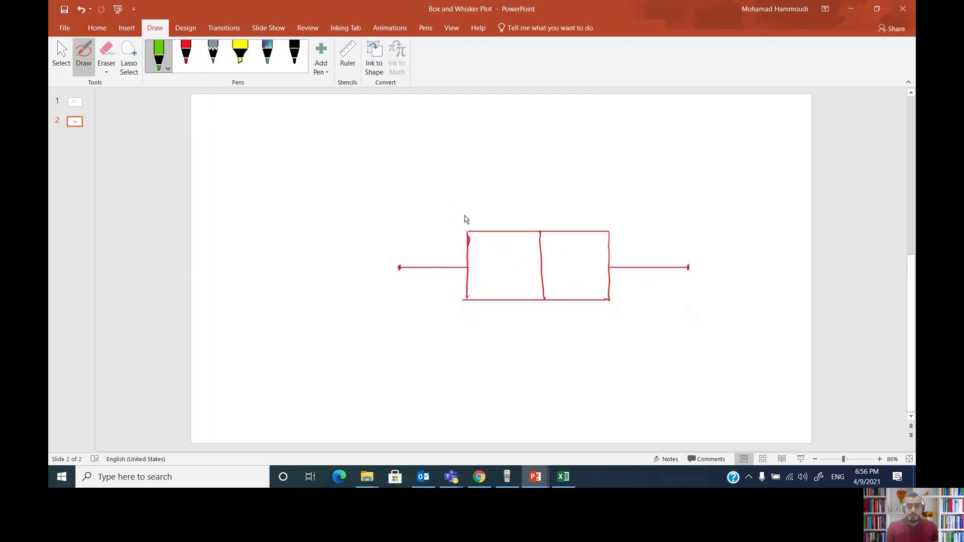
{"action": "left_click_drag", "start_coordinate": [460, 204], "coordinate": [463, 221]}
{"action": "left_click_drag", "start_coordinate": [443, 184], "coordinate": [458, 193]}
{"action": "left_click_drag", "start_coordinate": [608, 210], "coordinate": [606, 217]}
{"action": "mouse_move", "coordinate": [614, 182]}
{"action": "left_mouse_down"}
{"action": "mouse_move", "coordinate": [609, 189]}
{"action": "mouse_move", "coordinate": [624, 206]}
{"action": "left_mouse_up"}
{"action": "left_click_drag", "start_coordinate": [539, 206], "coordinate": [542, 225]}
{"action": "mouse_move", "coordinate": [521, 186]}
{"action": "left_mouse_down"}
{"action": "mouse_move", "coordinate": [522, 172]}
{"action": "mouse_move", "coordinate": [529, 183]}
{"action": "mouse_move", "coordinate": [558, 185]}
{"action": "left_mouse_up"}
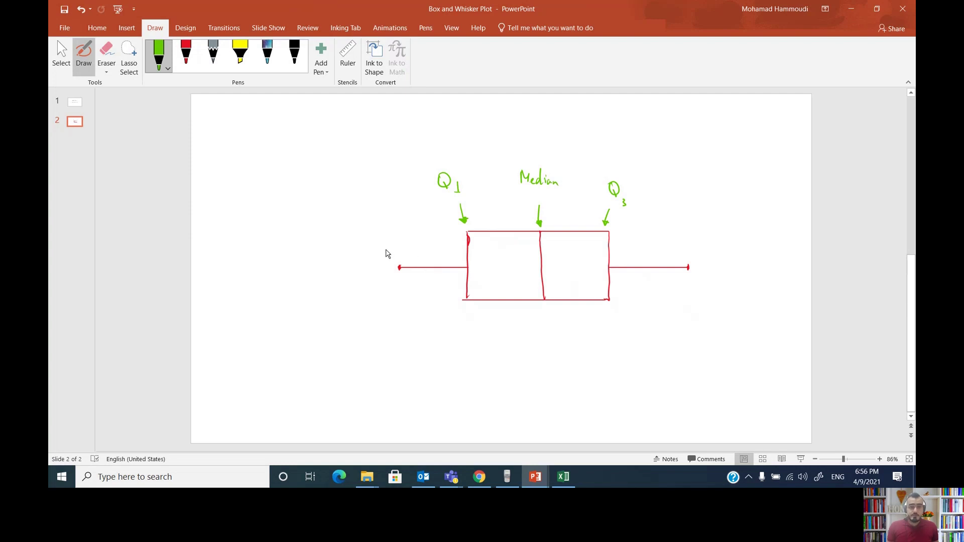
Step: Label the whisker ends with green arrows and the handwritten texts "Smallest value" and "Largest value"
{"action": "left_click_drag", "start_coordinate": [386, 246], "coordinate": [395, 261]}
{"action": "mouse_move", "coordinate": [306, 212]}
{"action": "left_mouse_down"}
{"action": "mouse_move", "coordinate": [301, 223]}
{"action": "mouse_move", "coordinate": [397, 216]}
{"action": "left_mouse_up"}
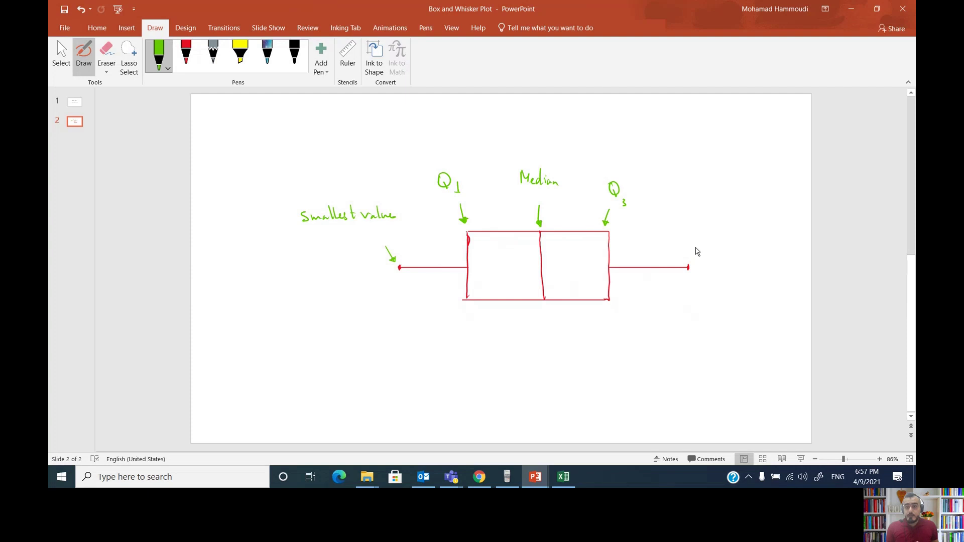
{"action": "left_click_drag", "start_coordinate": [700, 239], "coordinate": [693, 255]}
{"action": "mouse_move", "coordinate": [698, 193]}
{"action": "left_mouse_down"}
{"action": "mouse_move", "coordinate": [694, 206]}
{"action": "mouse_move", "coordinate": [729, 220]}
{"action": "mouse_move", "coordinate": [741, 214]}
{"action": "mouse_move", "coordinate": [774, 241]}
{"action": "left_mouse_up"}
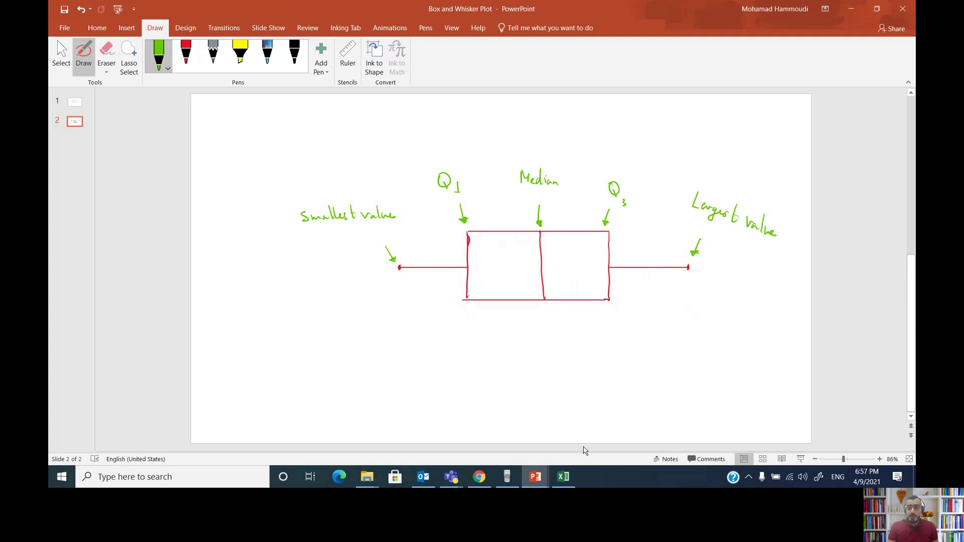
Step: Switch to the Raw Data Social Media workbook in Excel and review the hours data in column B and the summary labels in column D
{"action": "mouse_move", "coordinate": [566, 481]}
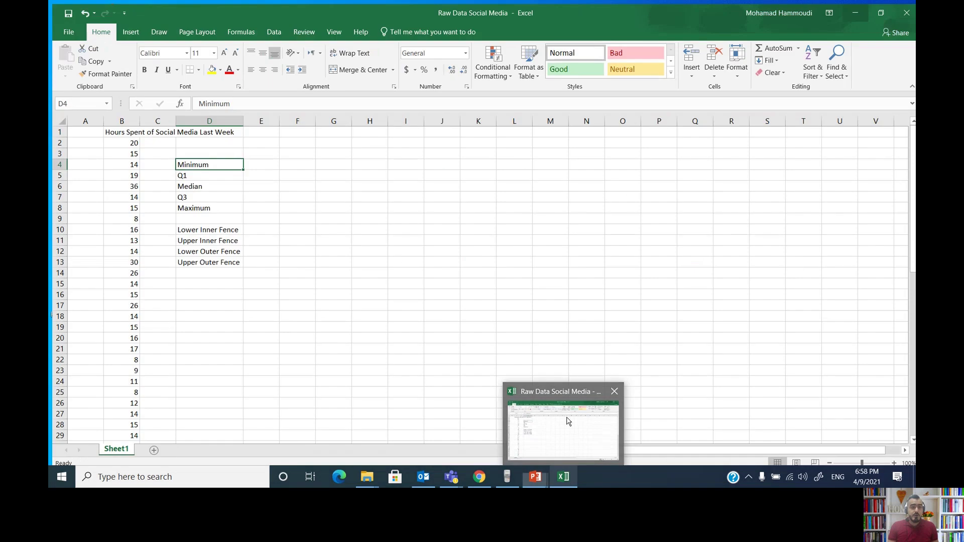
{"action": "left_click", "coordinate": [568, 420]}
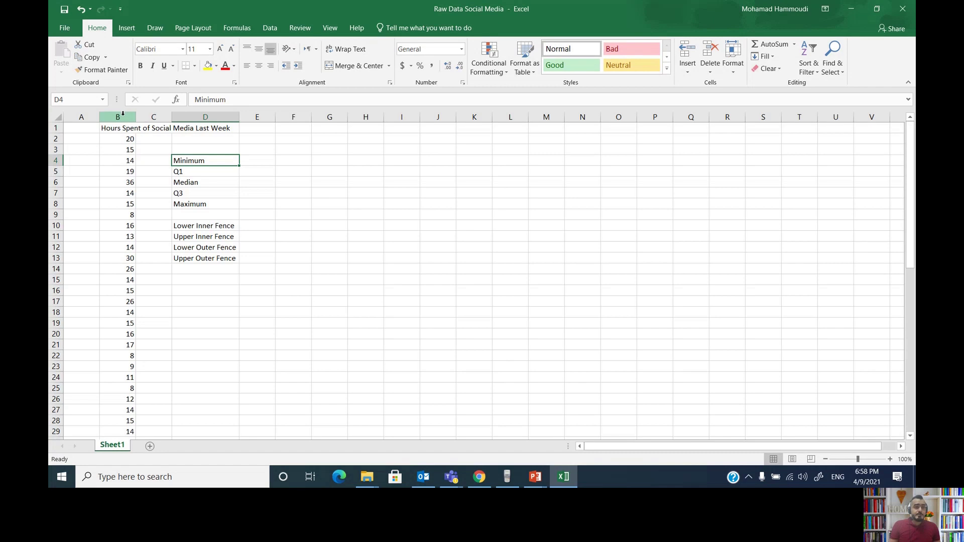
{"action": "left_click", "coordinate": [122, 114]}
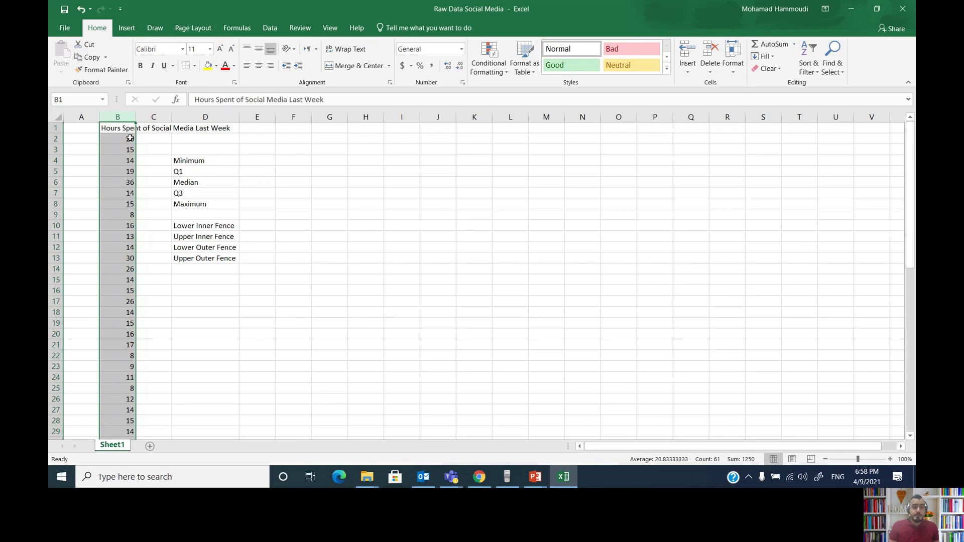
{"action": "left_click", "coordinate": [130, 139]}
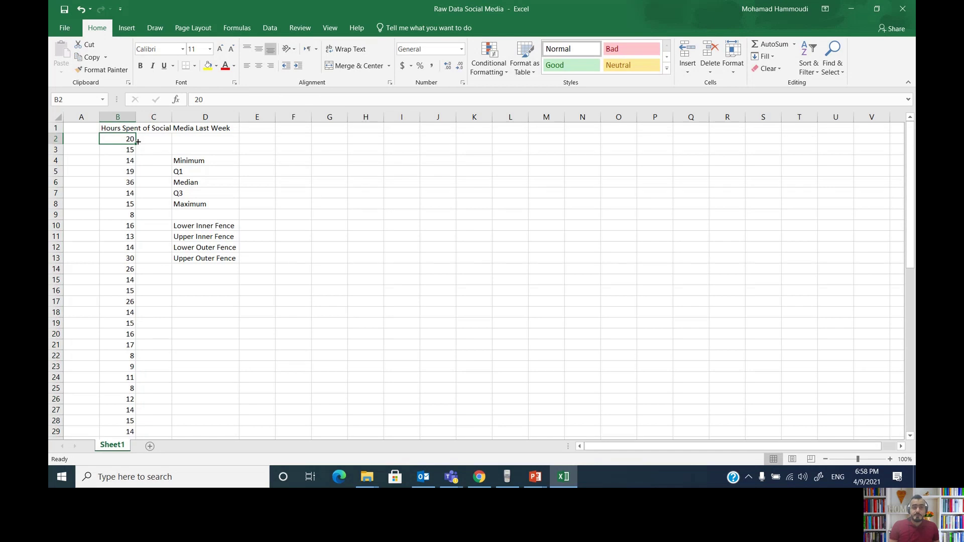
{"action": "left_click", "coordinate": [127, 150]}
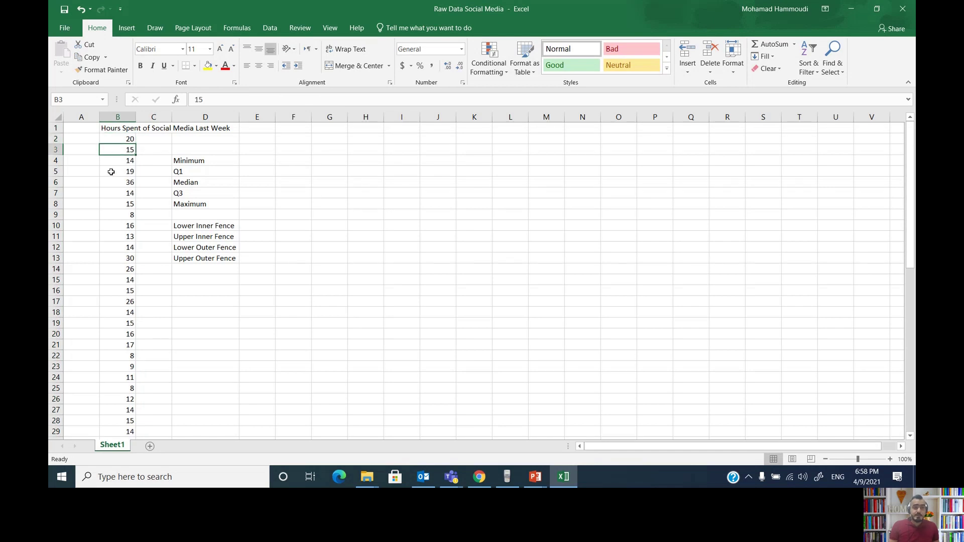
{"action": "left_click", "coordinate": [117, 163]}
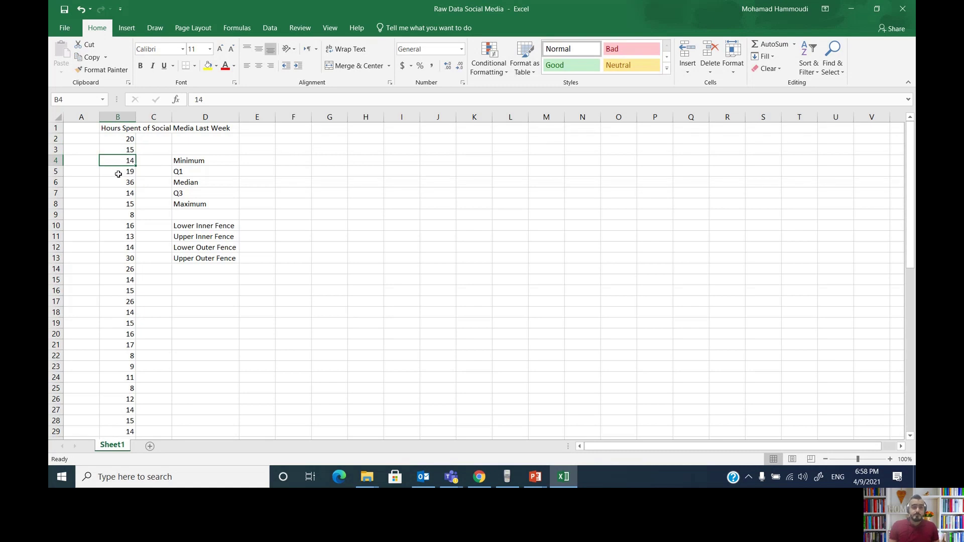
{"action": "left_click", "coordinate": [256, 161]}
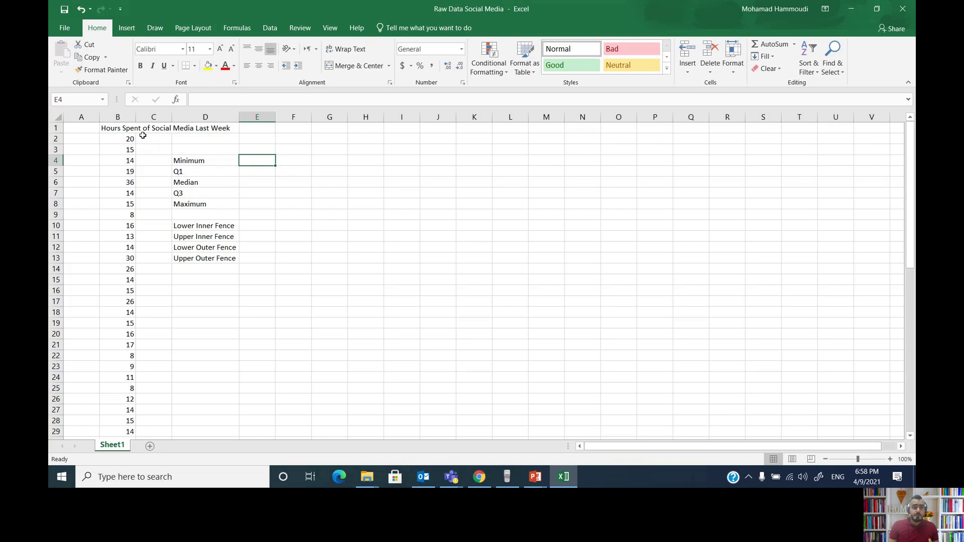
{"action": "left_click", "coordinate": [119, 117]}
{"action": "left_click", "coordinate": [201, 173]}
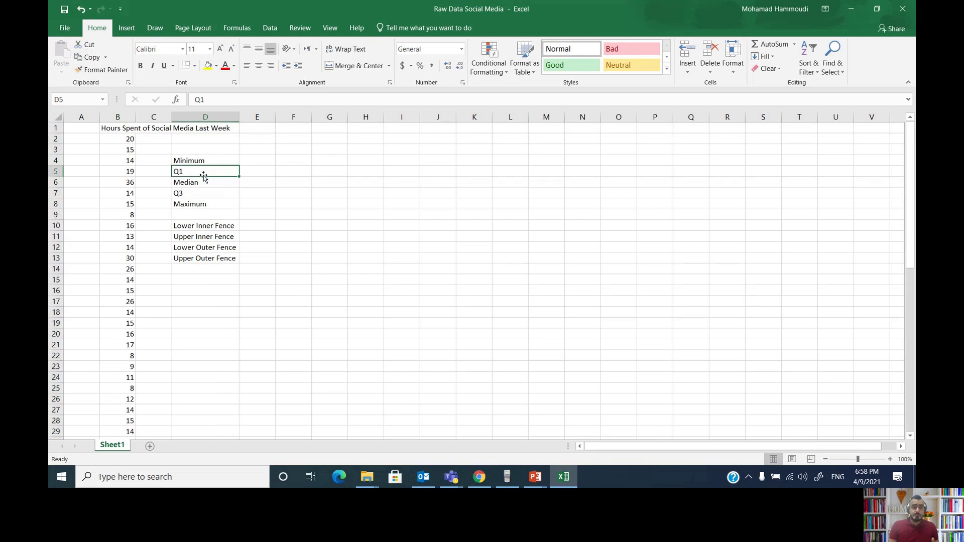
{"action": "left_click", "coordinate": [204, 184]}
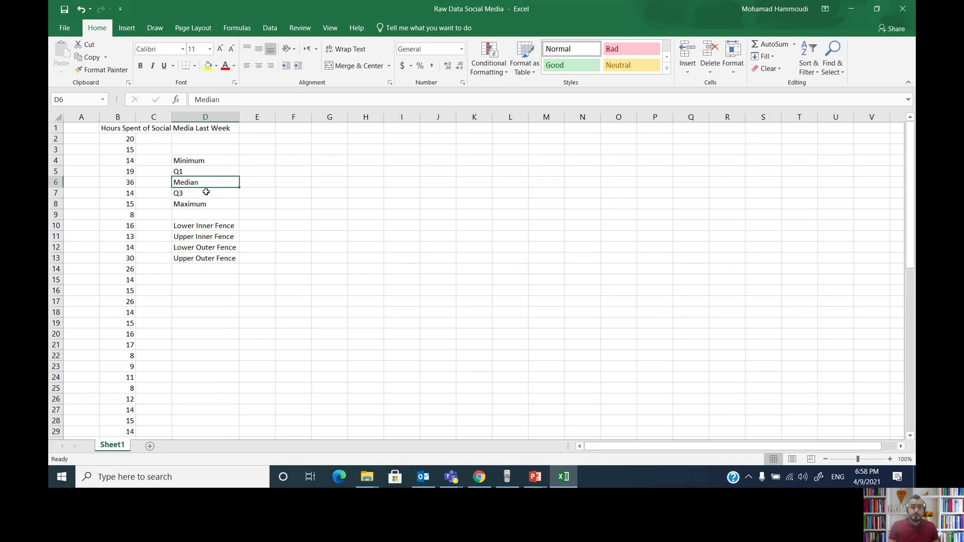
{"action": "left_click", "coordinate": [207, 193]}
{"action": "left_click", "coordinate": [208, 204]}
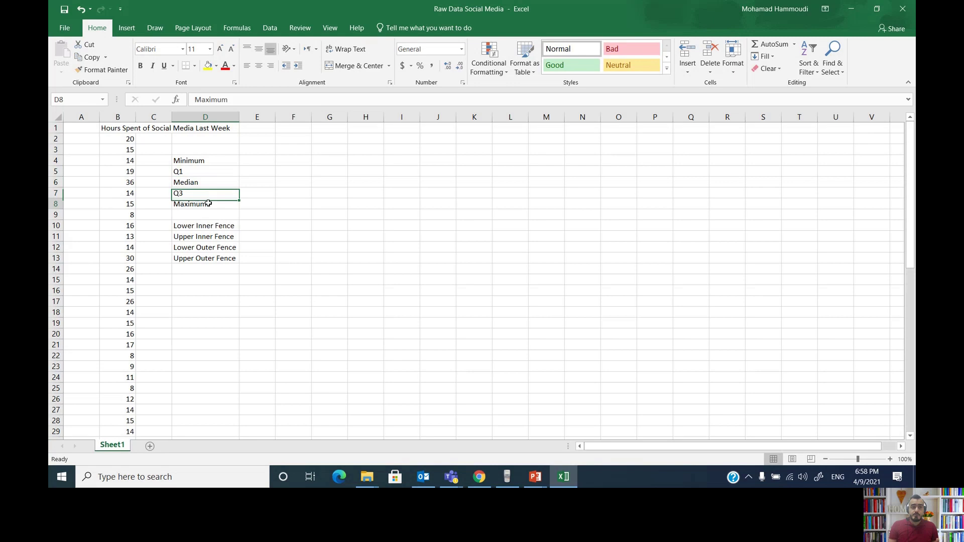
Step: In E4 beside Minimum, build a QUARTILE.INC formula over B2:B61 with quart 0
{"action": "left_click", "coordinate": [254, 160]}
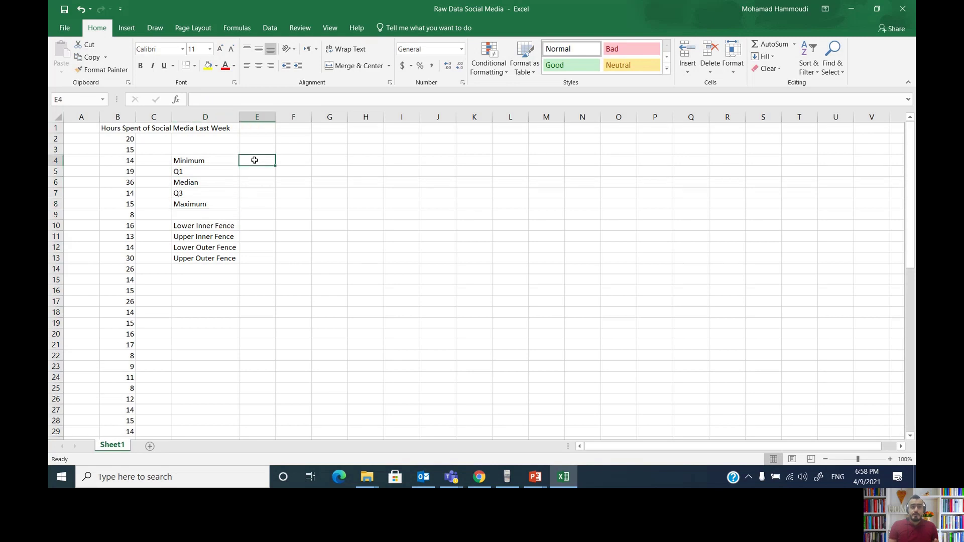
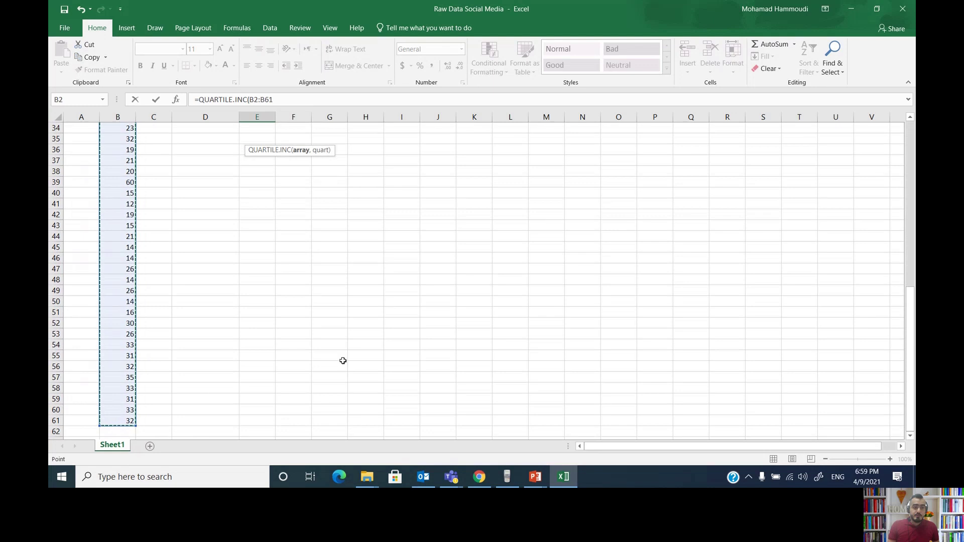
{"action": "scroll", "coordinate": [375, 348], "scroll_direction": "up", "scroll_amount": 11}
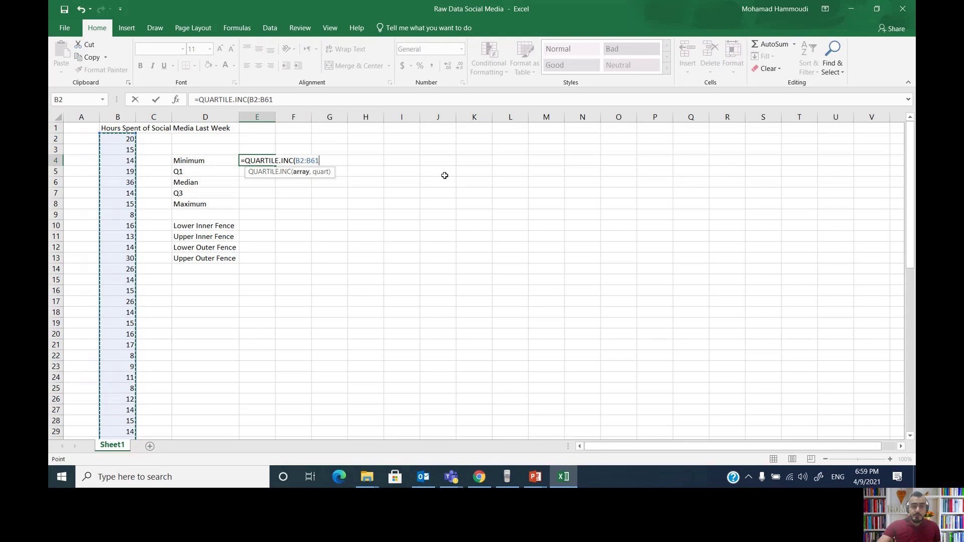
{"action": "type", "text": ",0"}
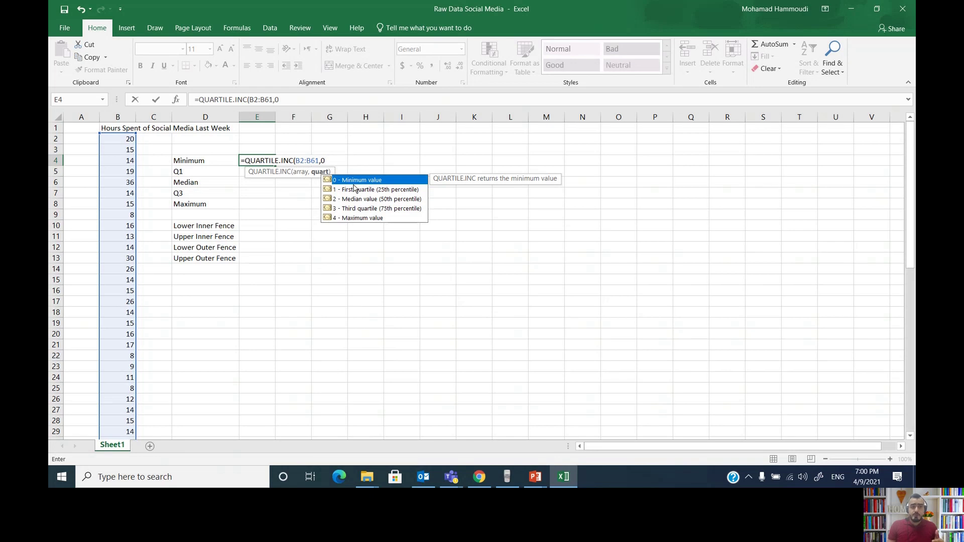
Step: Make the range in E4's formula absolute as $B$2:$B$61, and fill the formula down through E8
{"action": "left_click", "coordinate": [313, 160]}
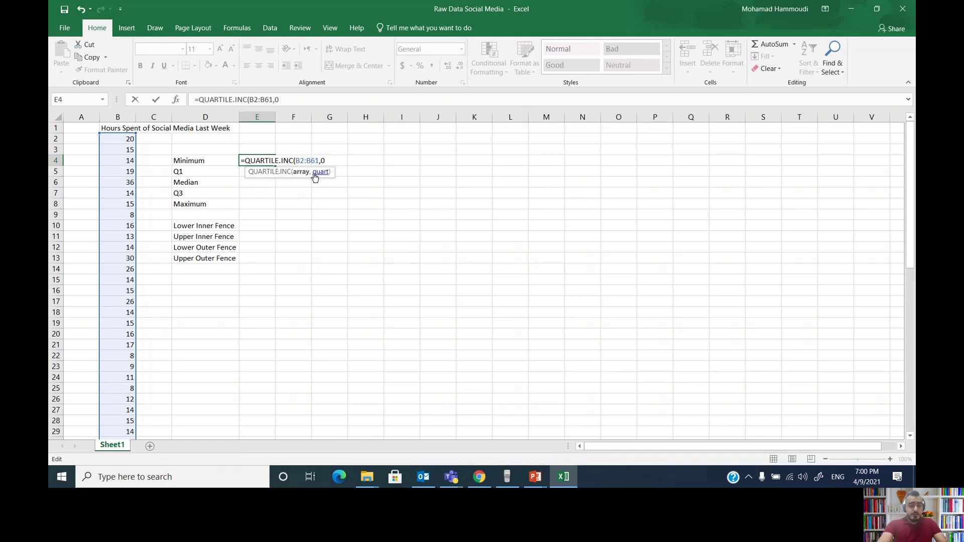
{"action": "key", "text": "F4"}
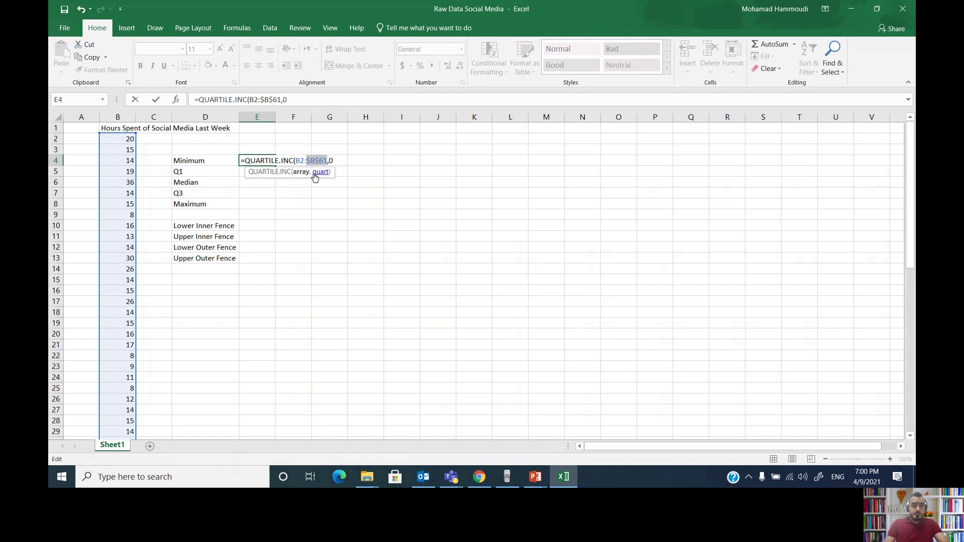
{"action": "left_click", "coordinate": [296, 162]}
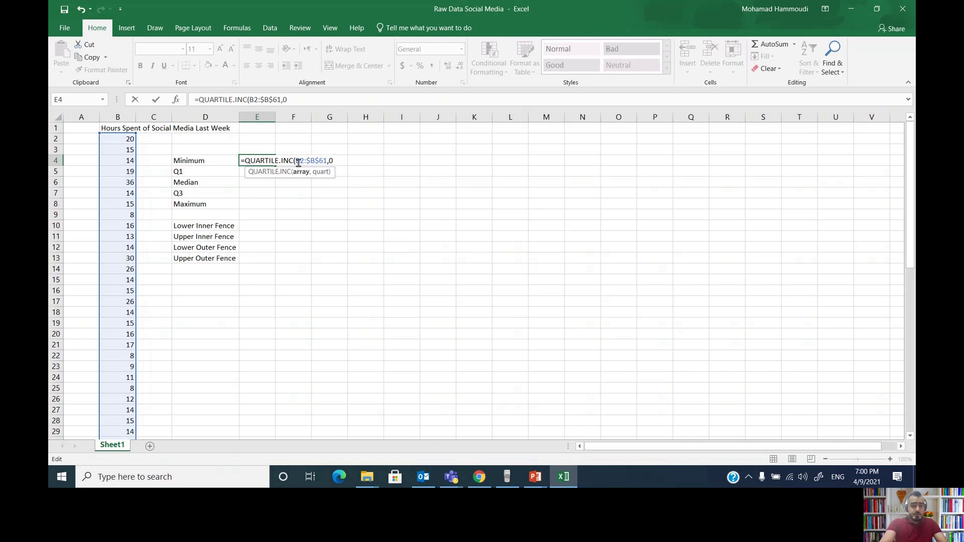
{"action": "key", "text": "F4"}
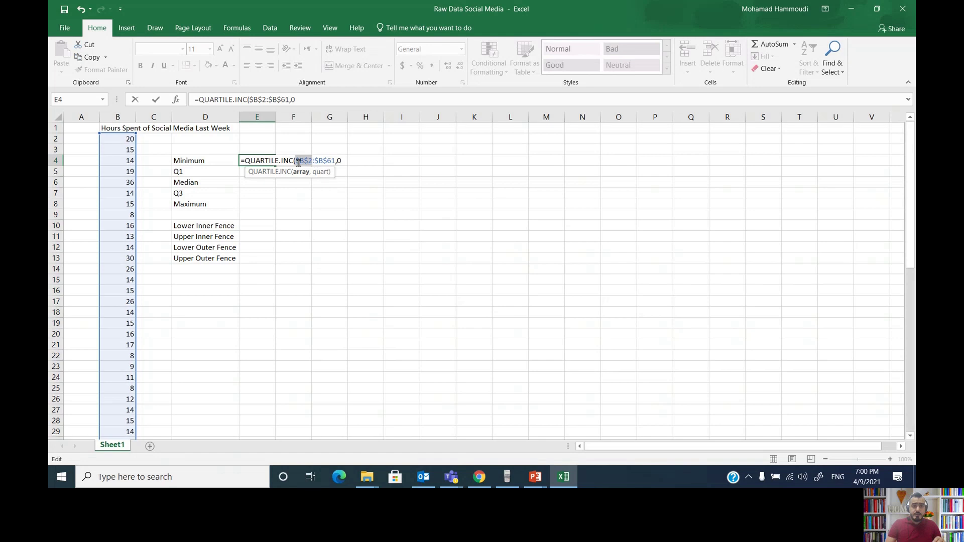
{"action": "key", "text": "Return"}
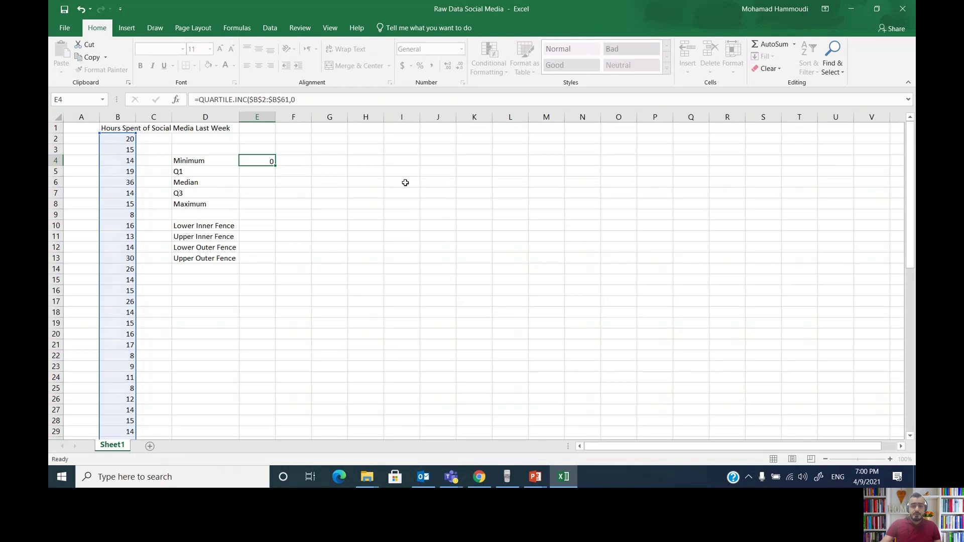
{"action": "left_click", "coordinate": [258, 160]}
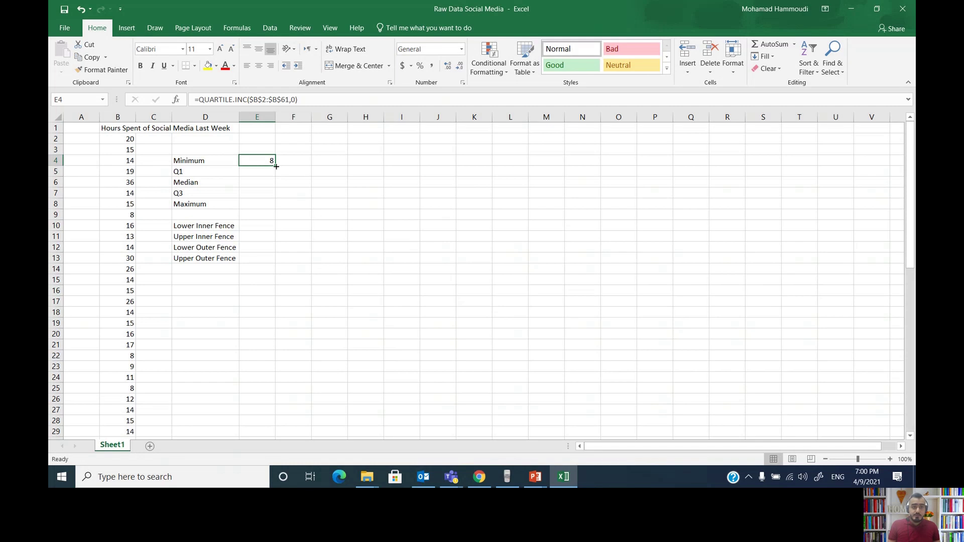
{"action": "left_click_drag", "start_coordinate": [276, 166], "coordinate": [275, 207]}
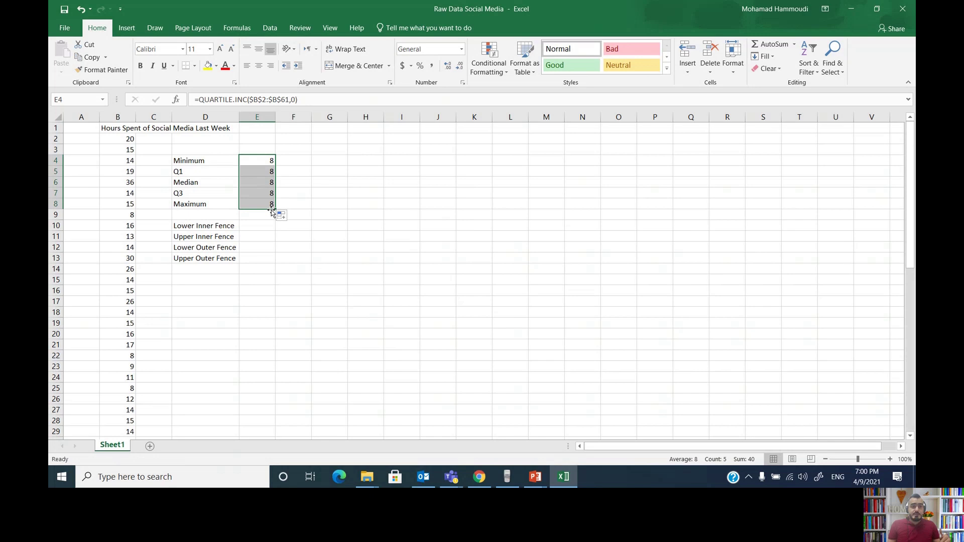
Step: Change the quart argument of the QUARTILE.INC formula in E5 beside Q1 to 1
{"action": "left_click", "coordinate": [264, 171]}
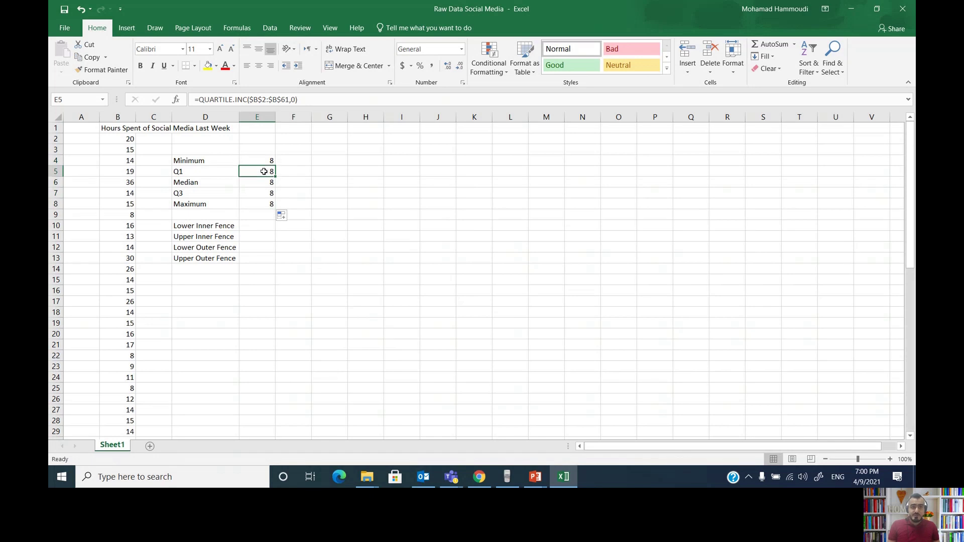
{"action": "double_click", "coordinate": [263, 172]}
{"action": "left_click", "coordinate": [341, 171]}
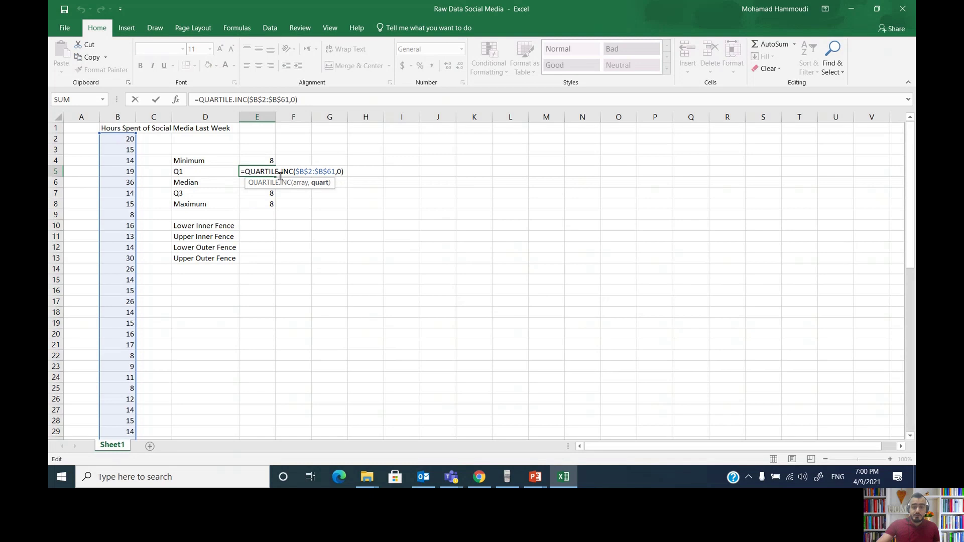
{"action": "key", "text": "BackSpace"}
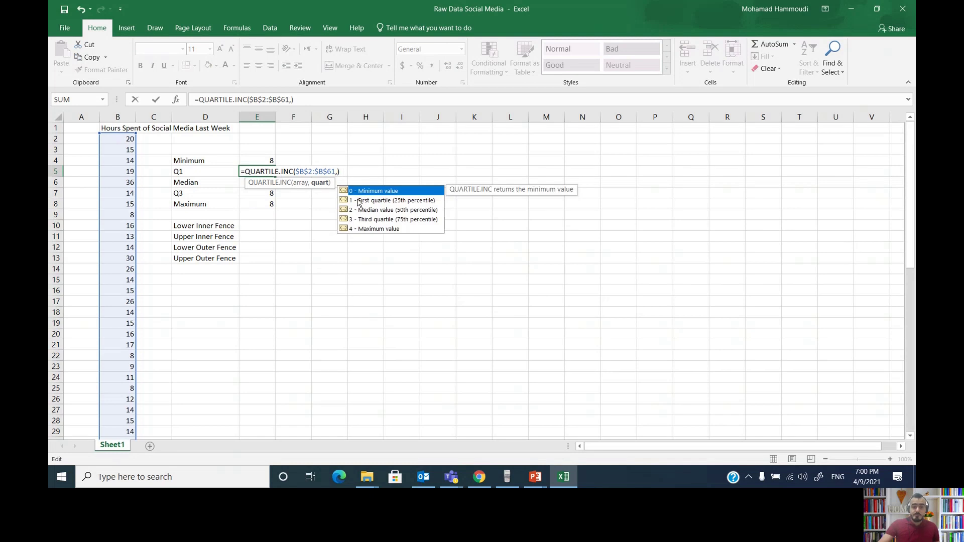
{"action": "type", "text": "1"}
{"action": "key", "text": "Return"}
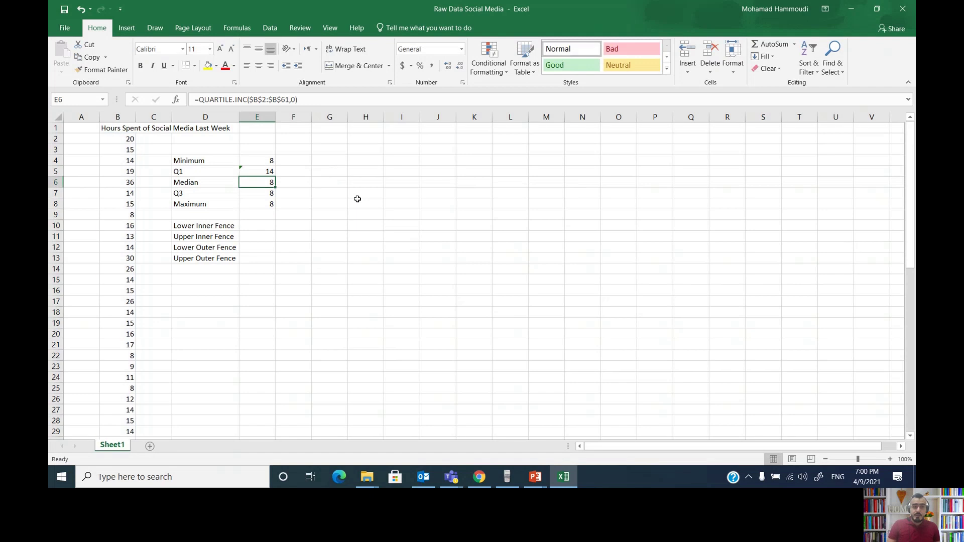
Step: Change the quart argument of the QUARTILE.INC formula in E6 beside Median to 2
{"action": "double_click", "coordinate": [269, 181]}
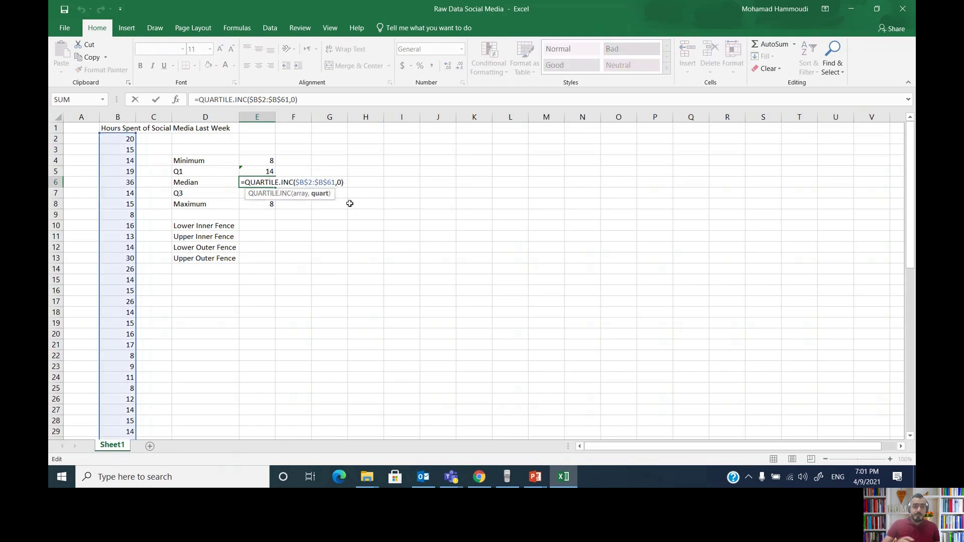
{"action": "key", "text": "BackSpace"}
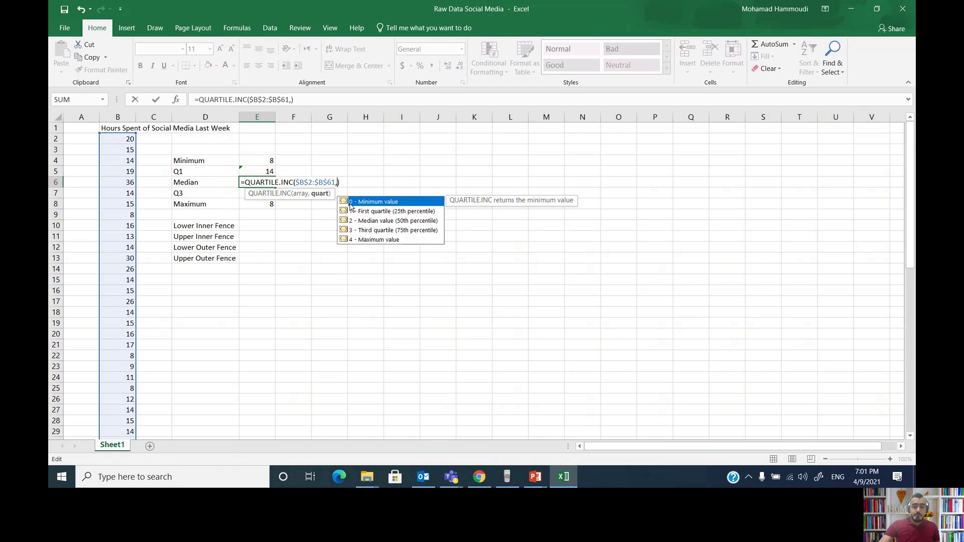
{"action": "type", "text": "2"}
{"action": "double_click", "coordinate": [368, 222]}
{"action": "key", "text": "Return"}
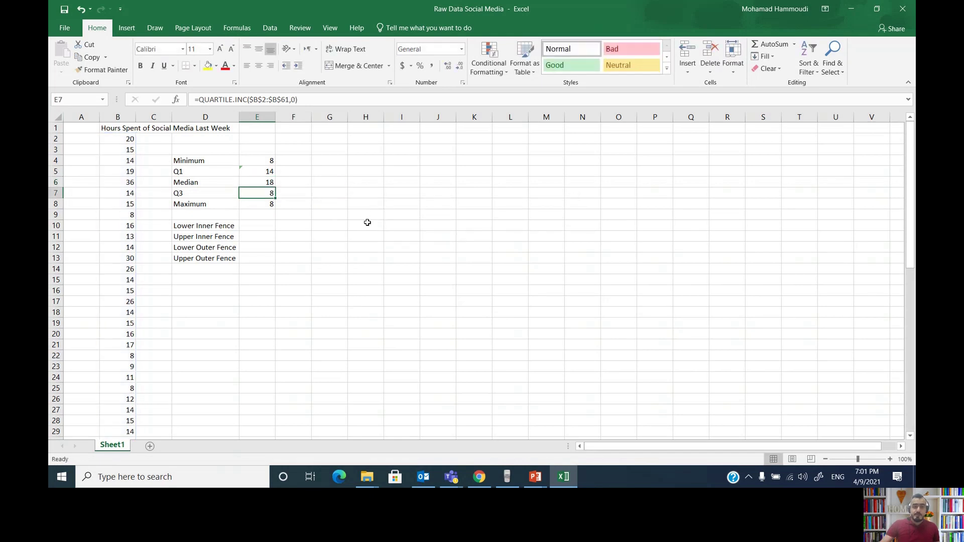
Step: Change the quart argument of the QUARTILE.INC formula in E7 beside Q3 to 3
{"action": "double_click", "coordinate": [252, 191]}
{"action": "left_click", "coordinate": [341, 194]}
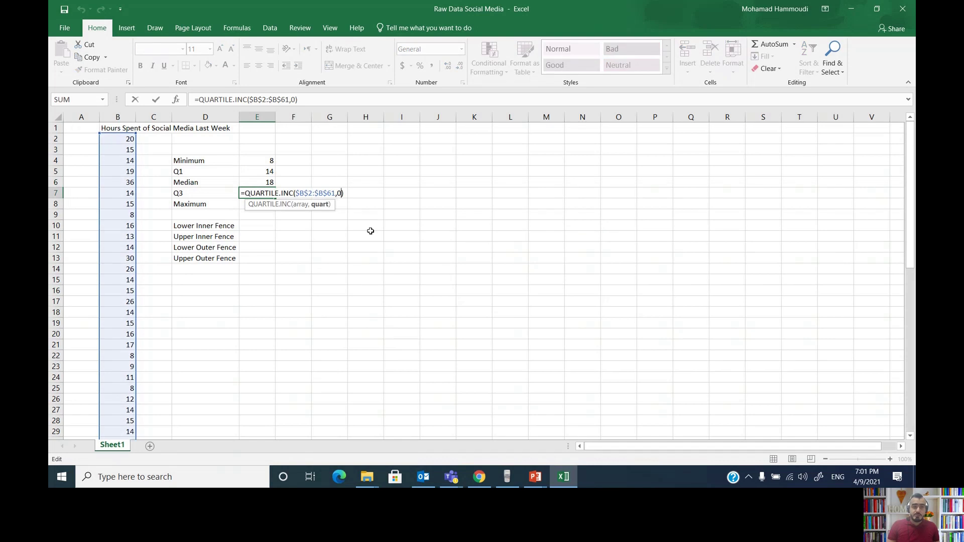
{"action": "key", "text": "BackSpace"}
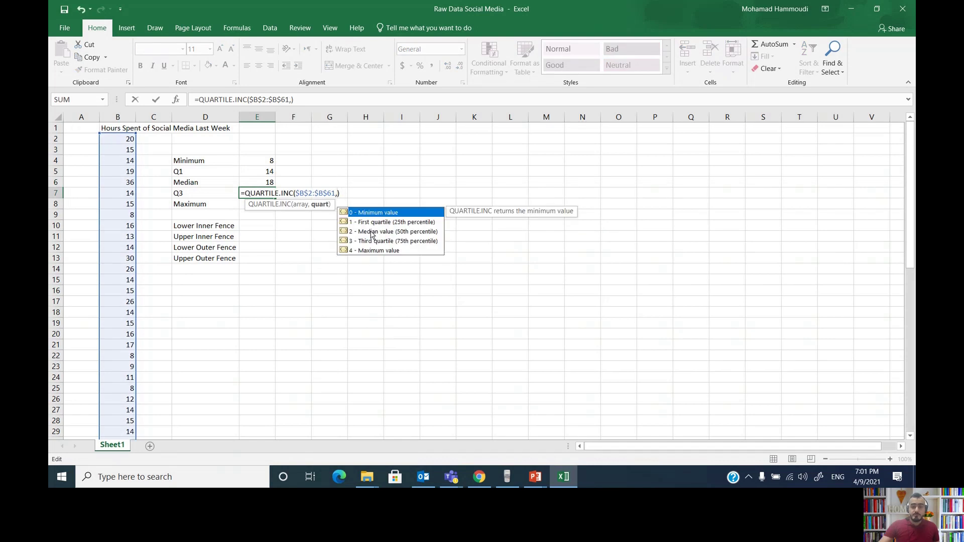
{"action": "type", "text": "3"}
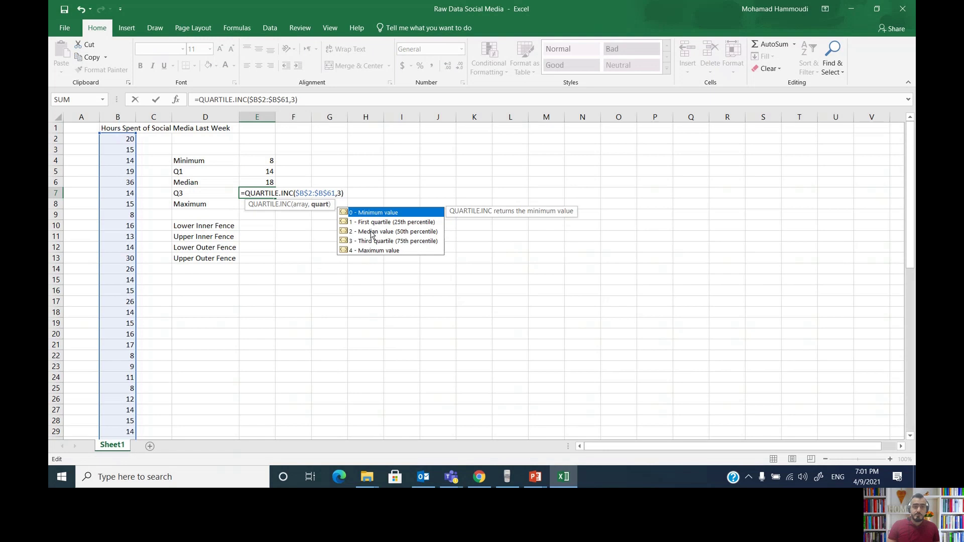
{"action": "double_click", "coordinate": [372, 241]}
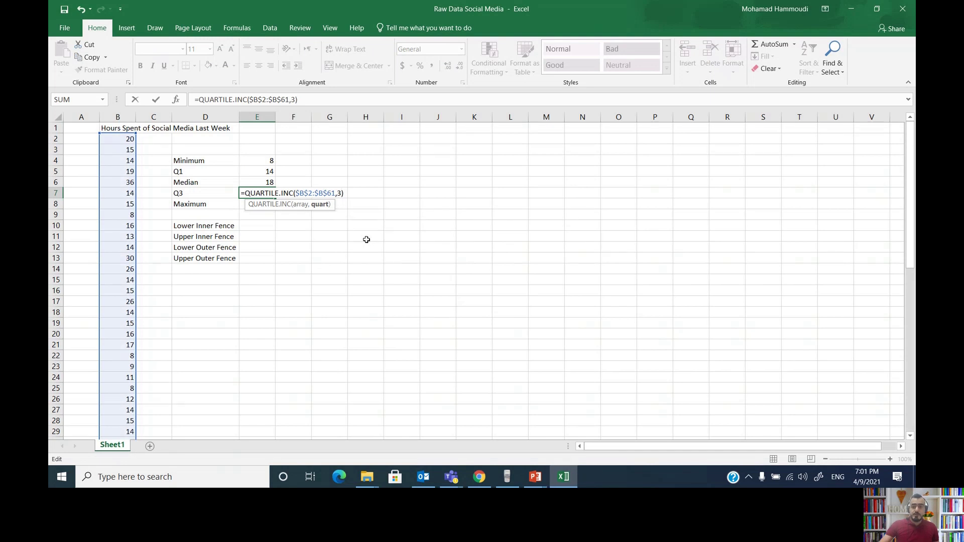
{"action": "key", "text": "Return"}
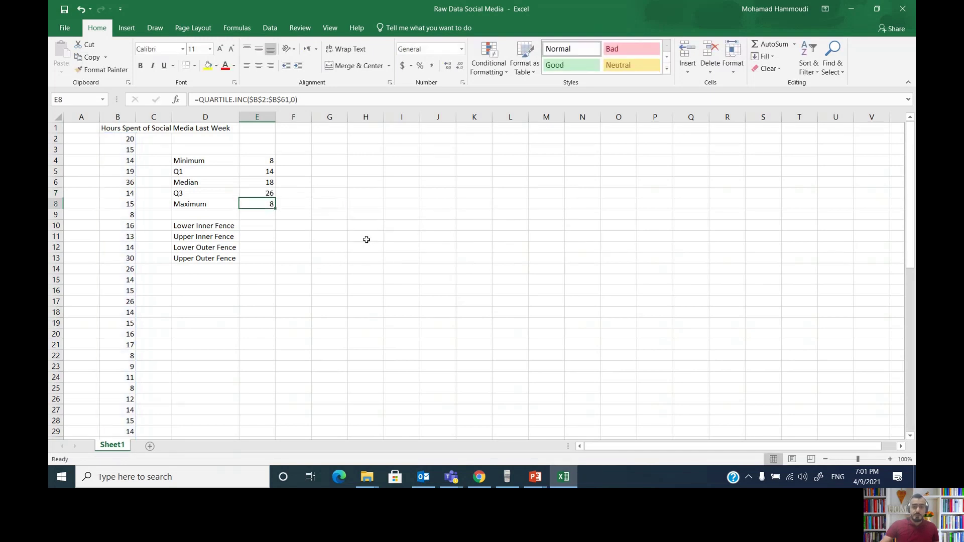
Step: Change the quart argument of the QUARTILE.INC formula in E8 beside Maximum to 4
{"action": "double_click", "coordinate": [257, 203]}
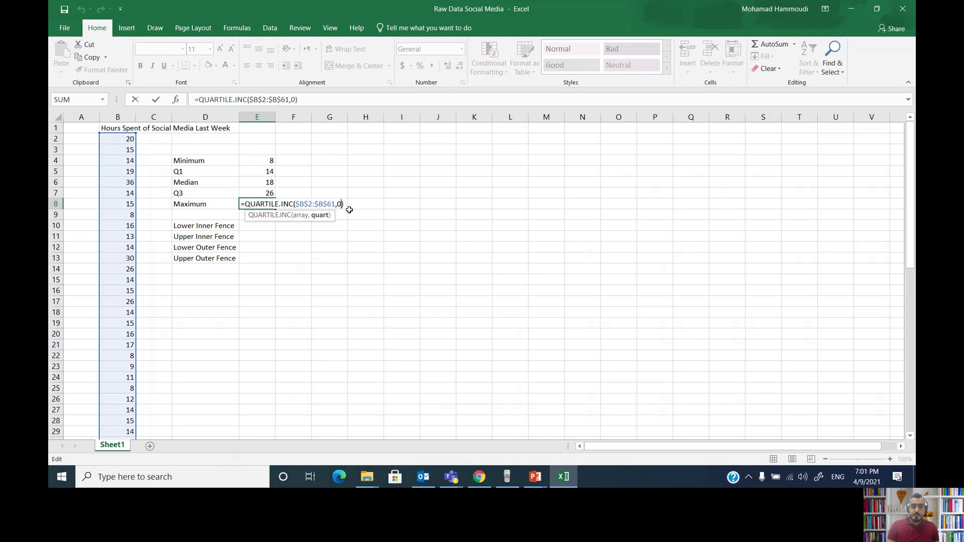
{"action": "key", "text": "BackSpace"}
{"action": "type", "text": "4"}
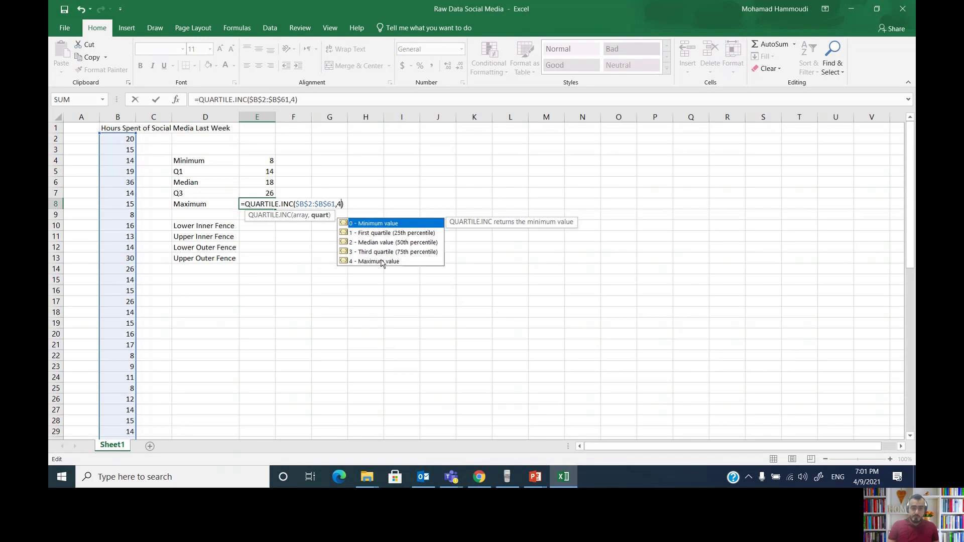
{"action": "double_click", "coordinate": [381, 262]}
{"action": "key", "text": "Return"}
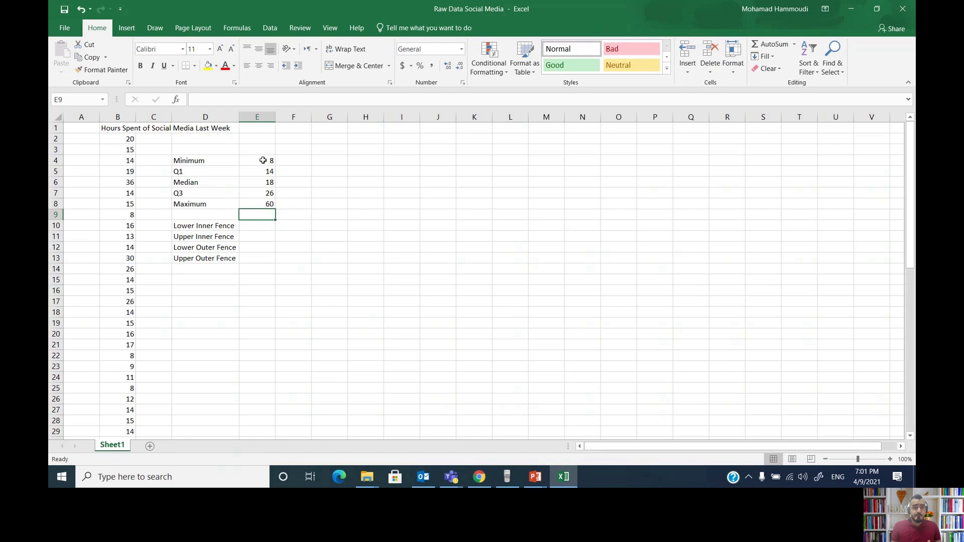
Step: Review the five-number summary in E4 through E8 one cell at a time, from Minimum to Maximum
{"action": "key", "text": "Up"}
{"action": "key", "text": "Up"}
{"action": "key", "text": "Up"}
{"action": "key", "text": "Up"}
{"action": "key", "text": "Up"}
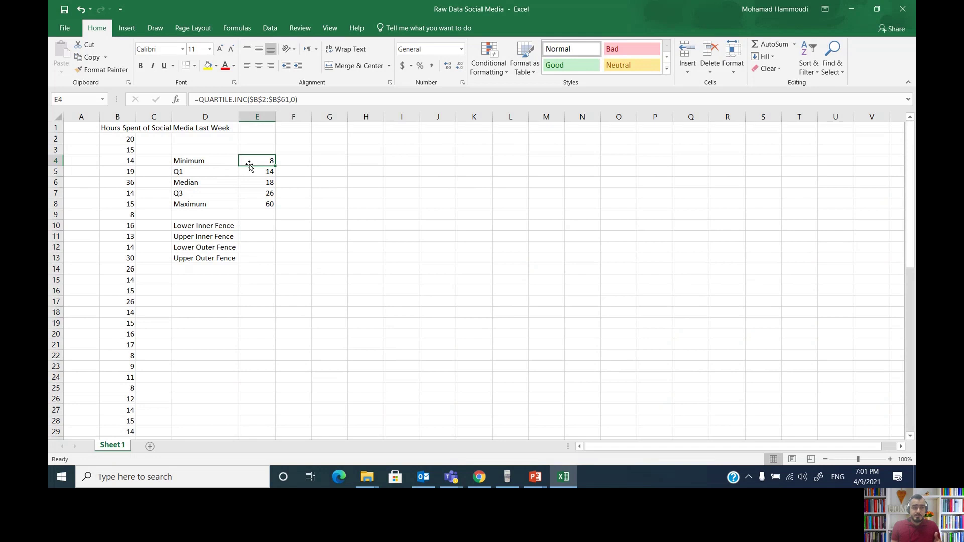
{"action": "left_click", "coordinate": [265, 172]}
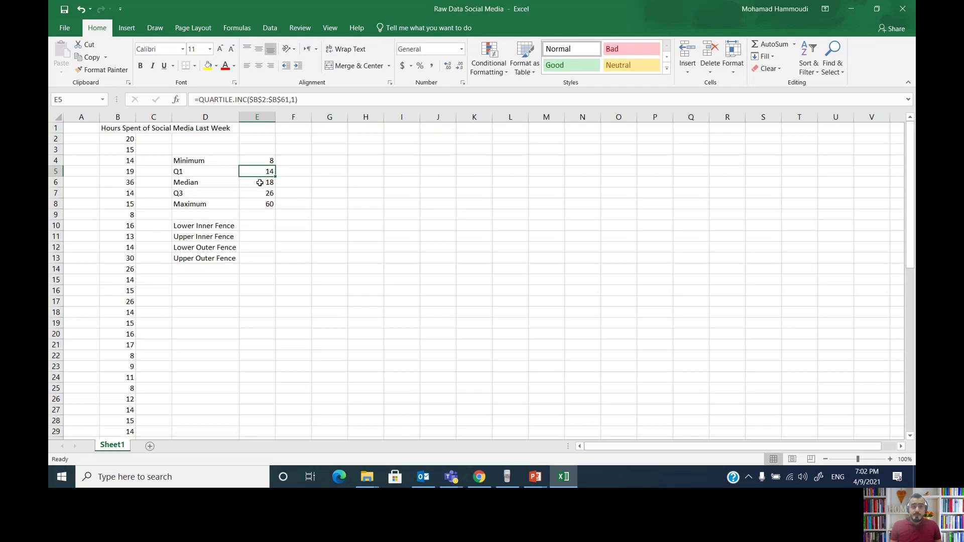
{"action": "left_click", "coordinate": [260, 182]}
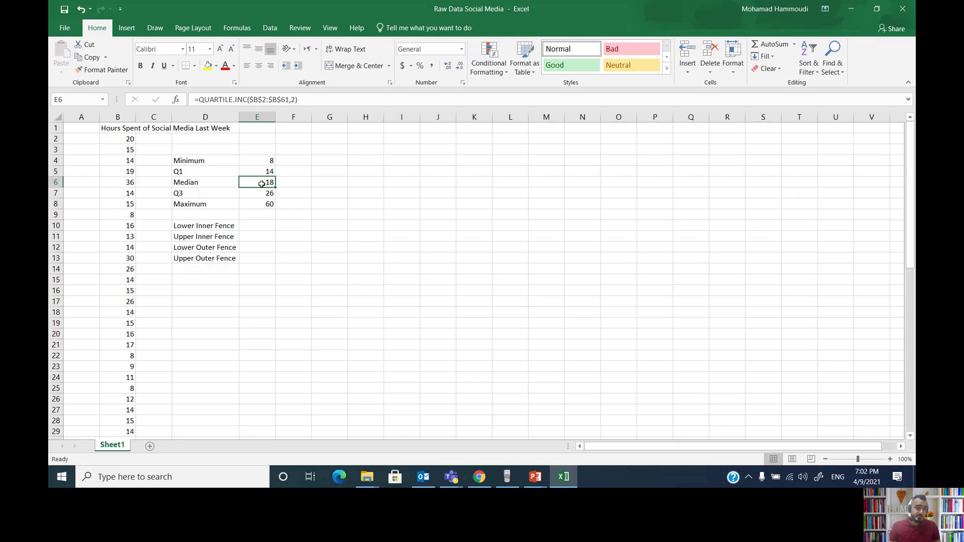
{"action": "left_click", "coordinate": [257, 193]}
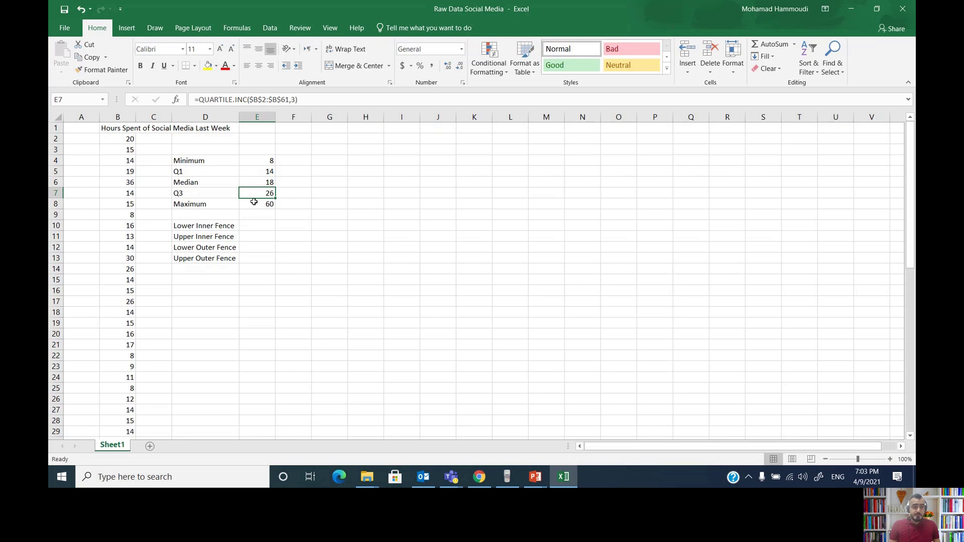
{"action": "left_click", "coordinate": [254, 202]}
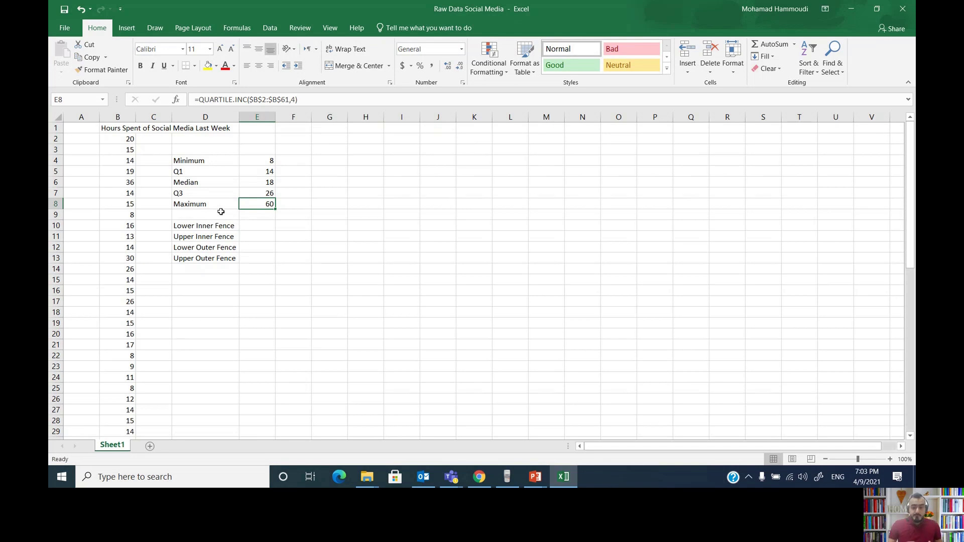
{"action": "key", "text": "Down"}
{"action": "key", "text": "Down"}
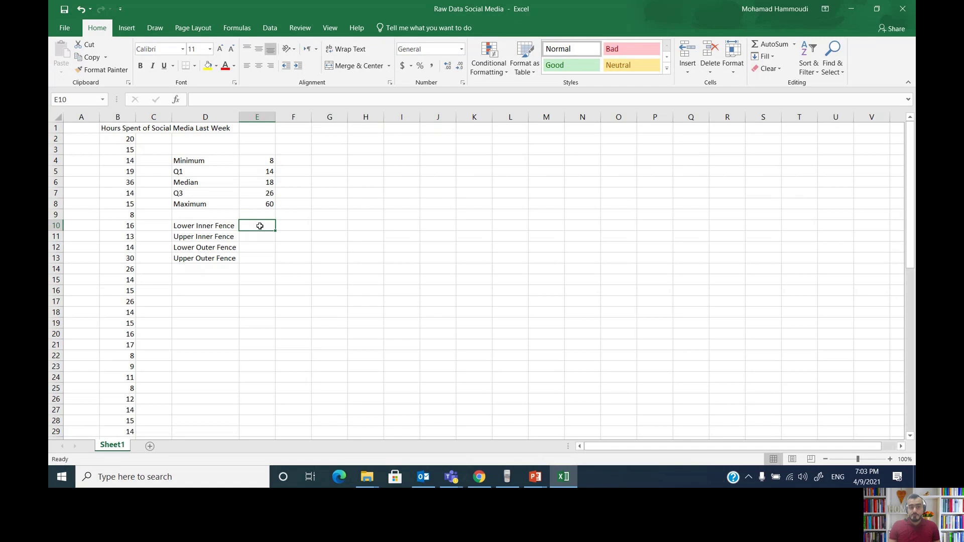
Step: Label D9 as IQR and calculate the interquartile range in E9 with the formula =E7-E5
{"action": "left_click", "coordinate": [192, 214]}
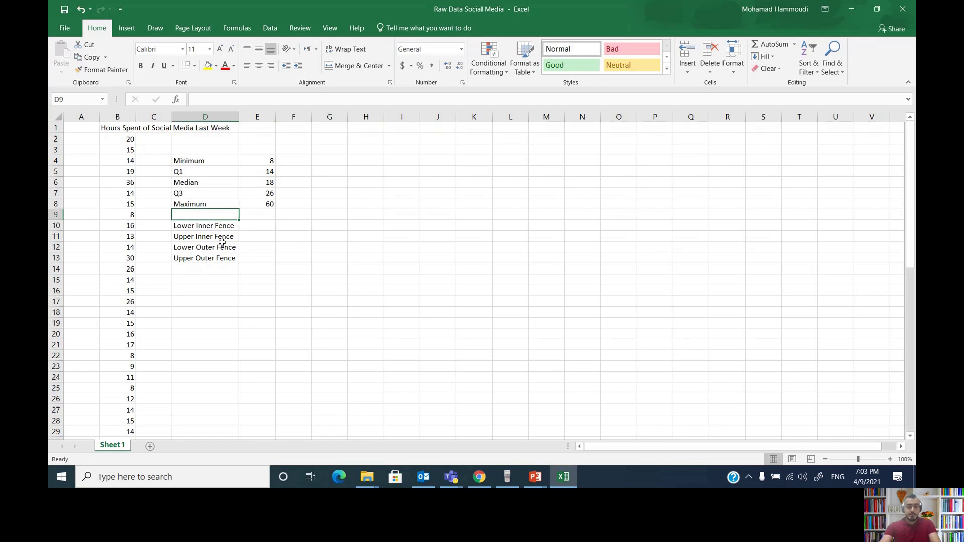
{"action": "type", "text": "IQ"}
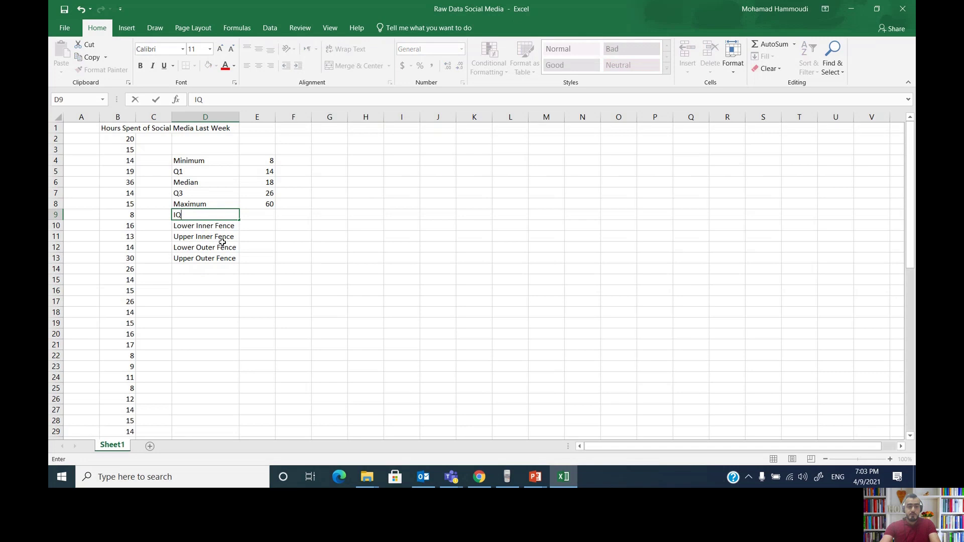
{"action": "type", "text": "R"}
{"action": "key", "text": "Tab"}
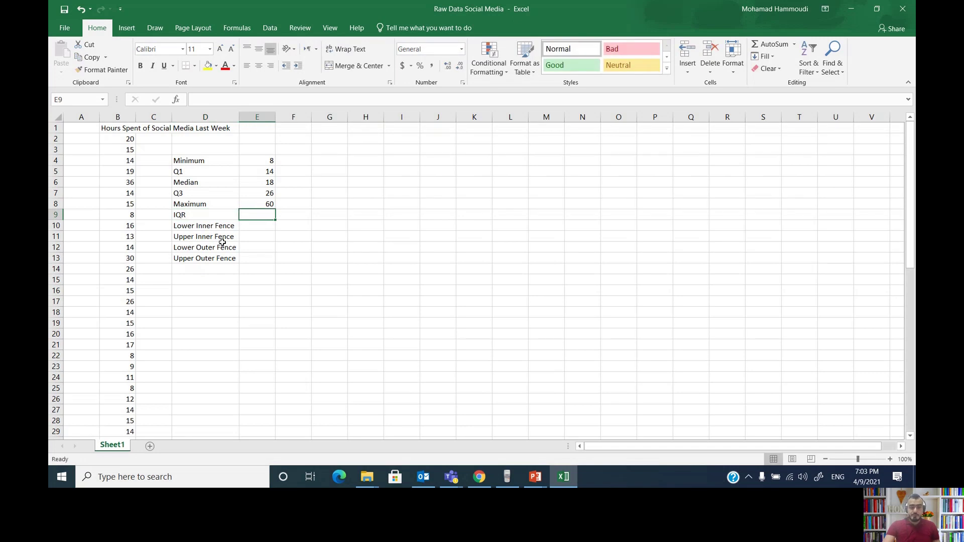
{"action": "type", "text": "="}
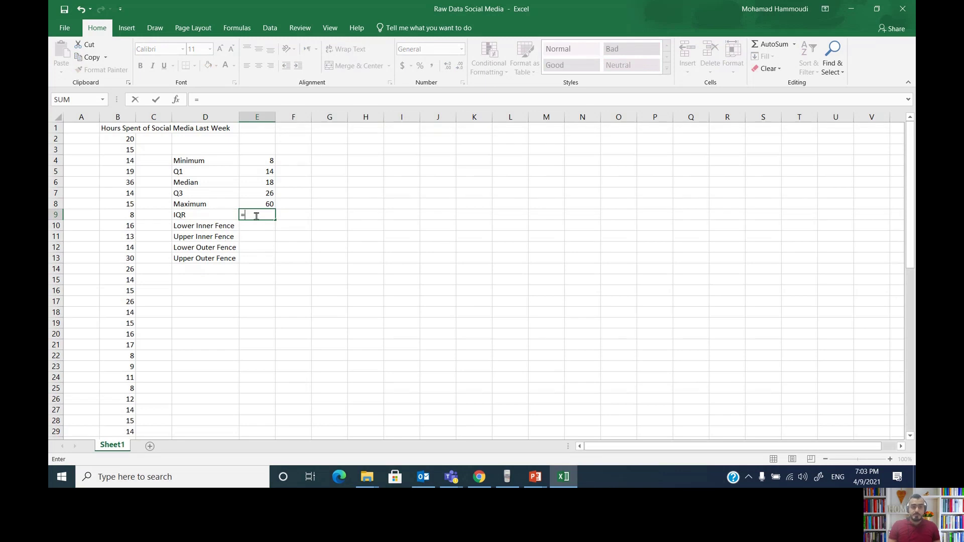
{"action": "left_click", "coordinate": [266, 192]}
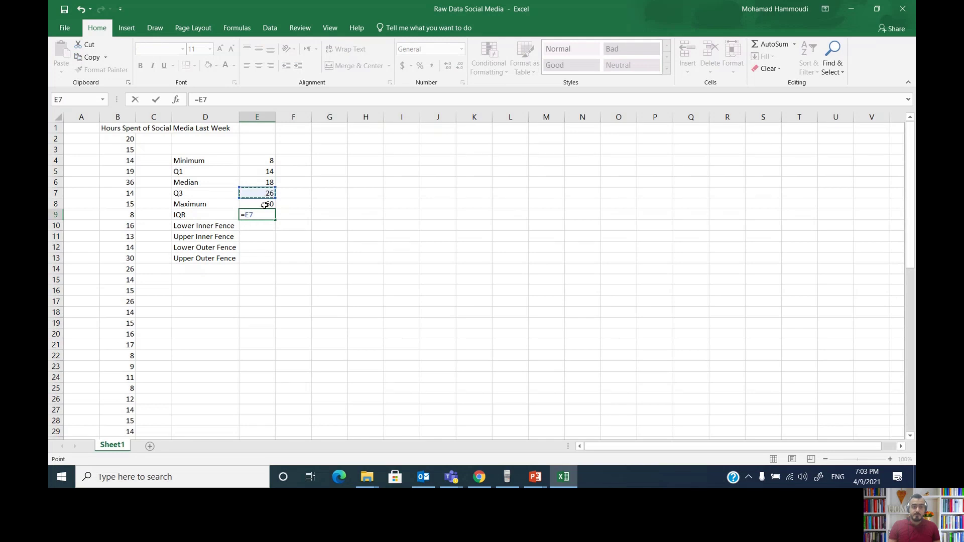
{"action": "type", "text": "-"}
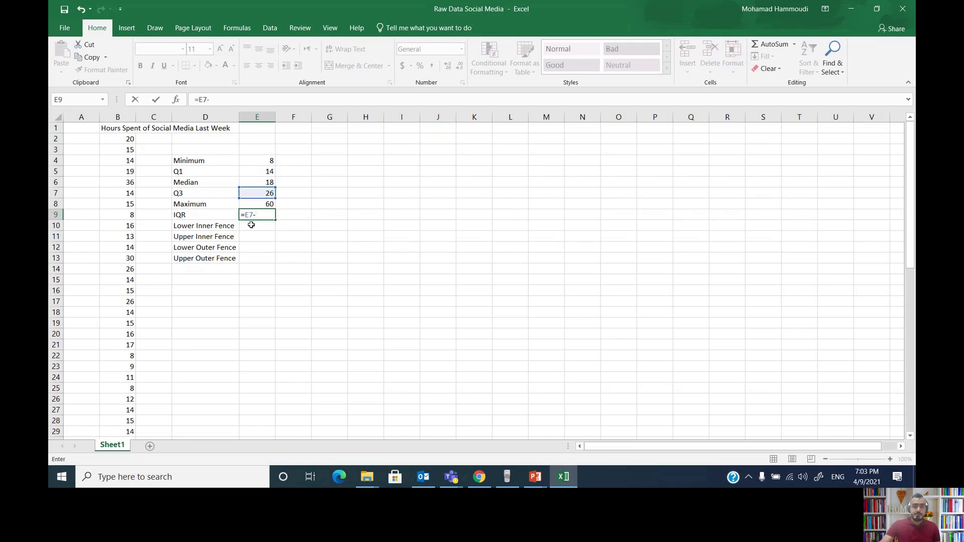
{"action": "left_click", "coordinate": [257, 171]}
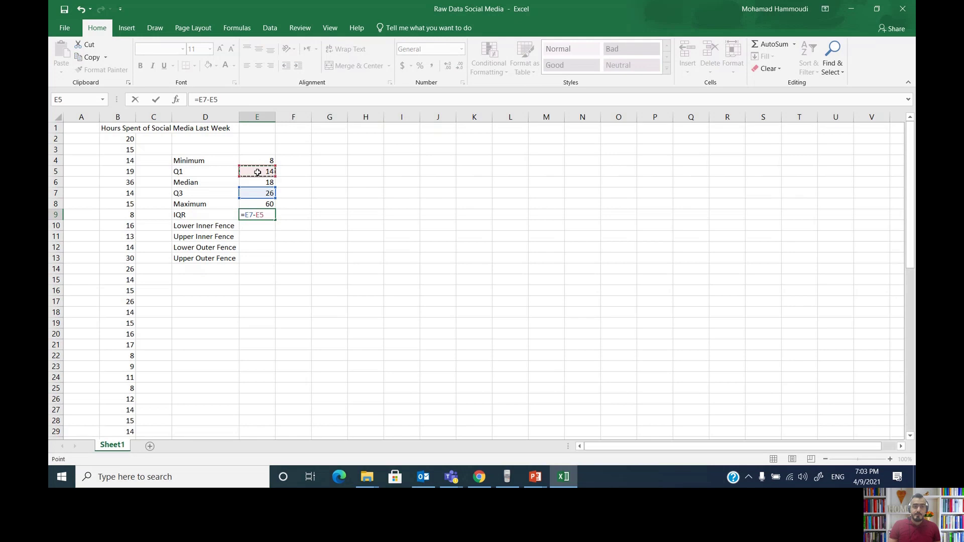
{"action": "key", "text": "Return"}
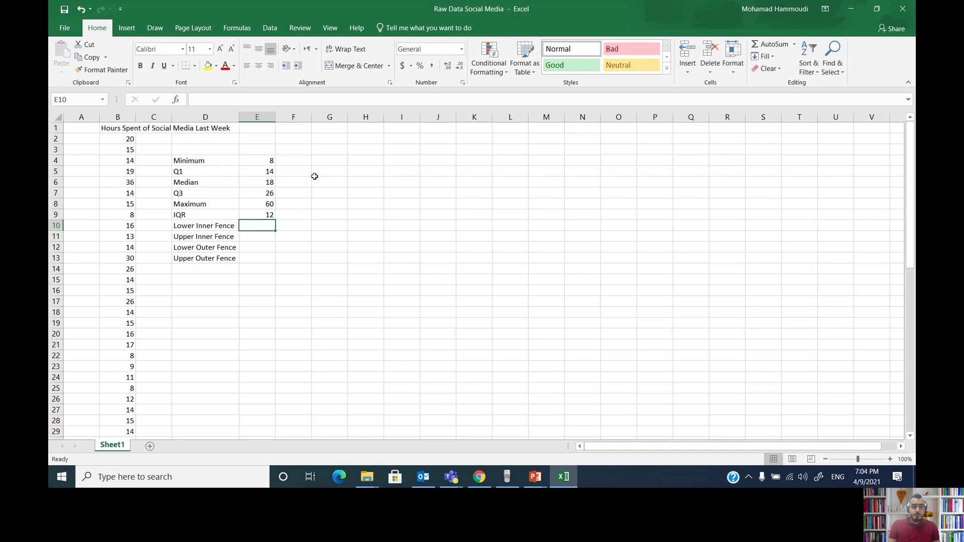
Step: Calculate the lower inner fence in E10 with the formula =E5-(1.5*E9)
{"action": "left_click", "coordinate": [271, 170]}
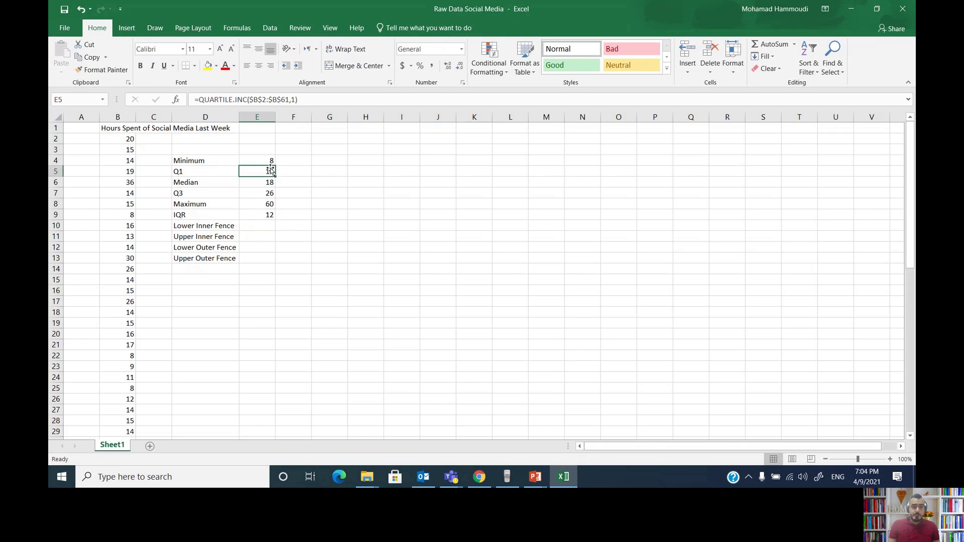
{"action": "left_click", "coordinate": [257, 226]}
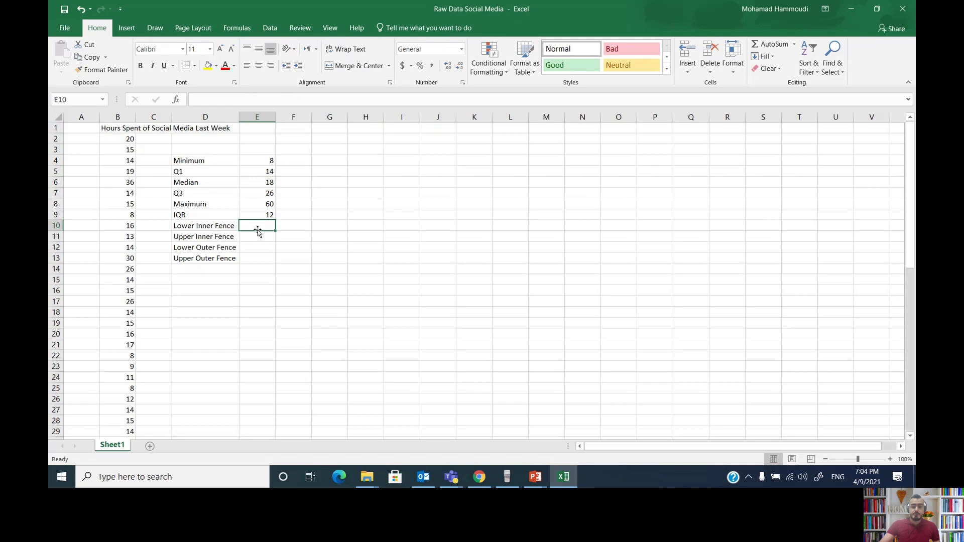
{"action": "type", "text": "="}
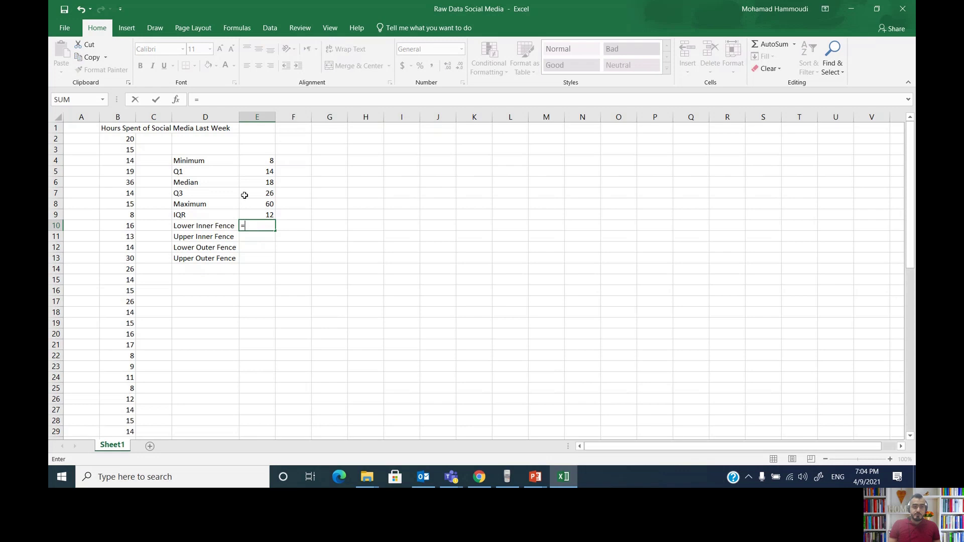
{"action": "left_click", "coordinate": [266, 172]}
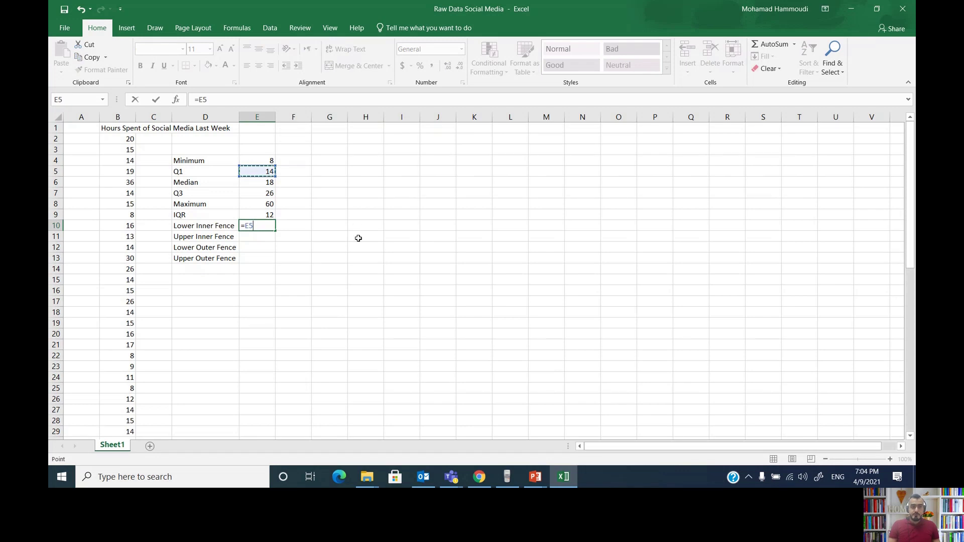
{"action": "type", "text": "-"}
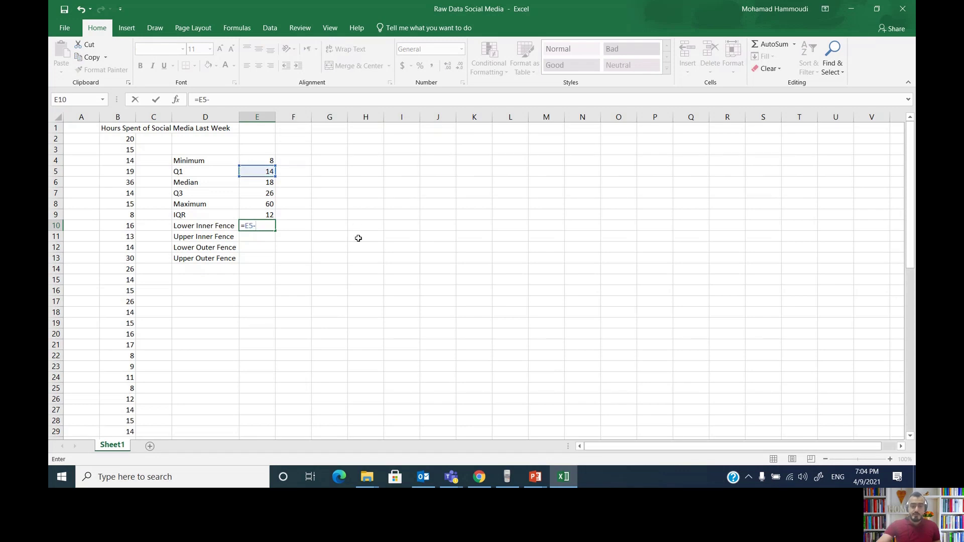
{"action": "type", "text": "(1.5*"}
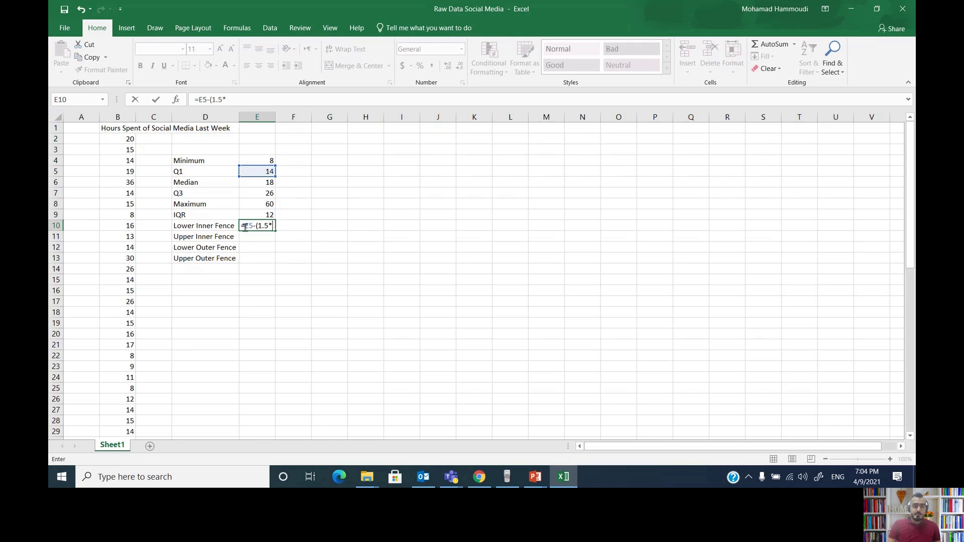
{"action": "left_click", "coordinate": [260, 215]}
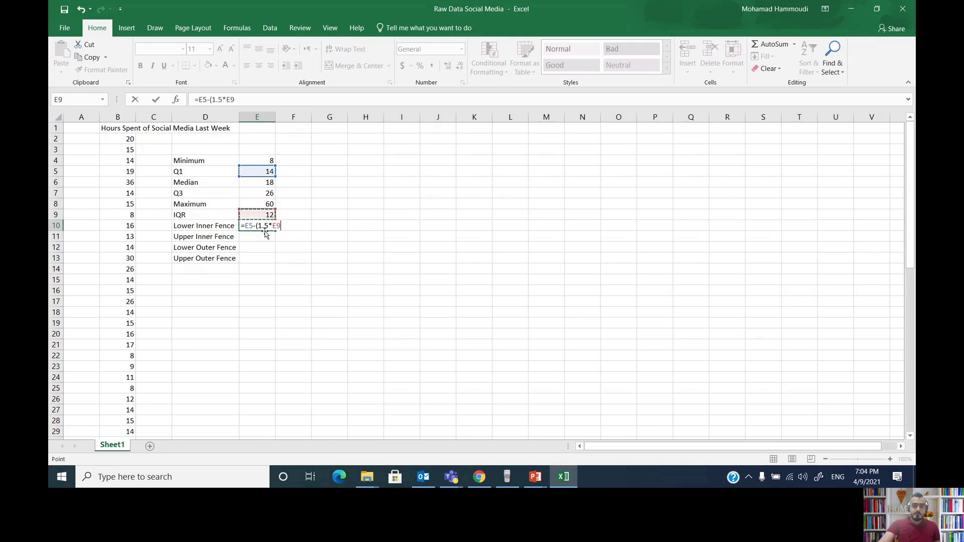
{"action": "type", "text": ")"}
{"action": "key", "text": "Return"}
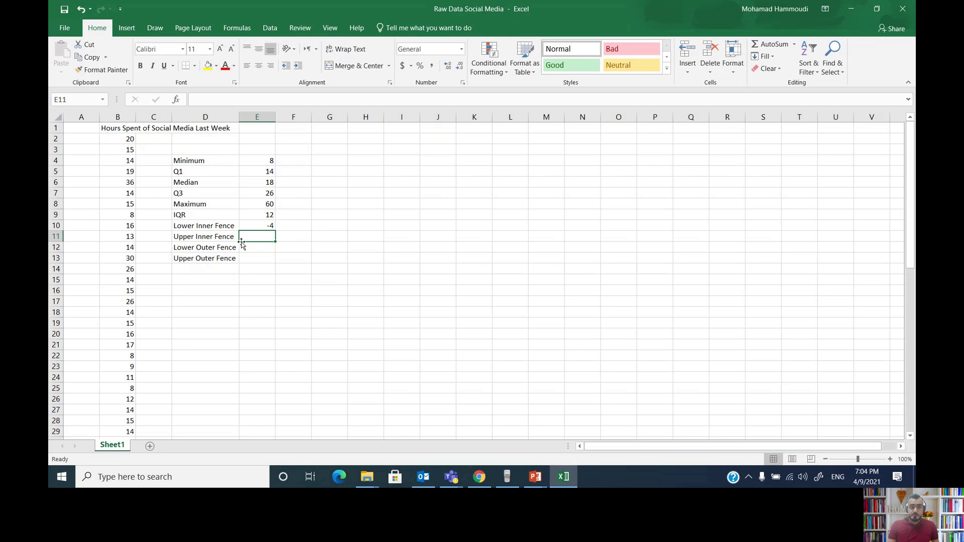
Step: Calculate the upper inner fence in E11 with the formula =E7+(1.5*E9)
{"action": "type", "text": "="}
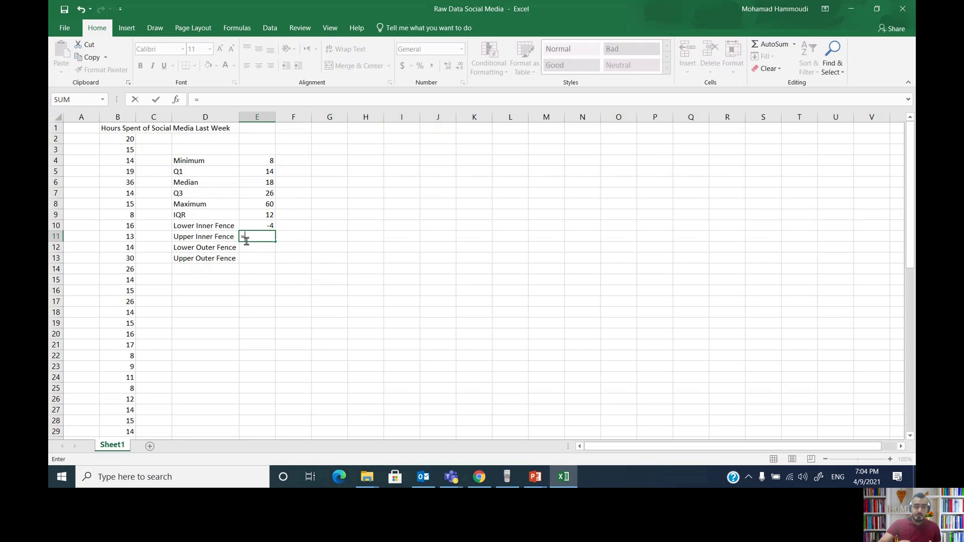
{"action": "left_click", "coordinate": [262, 194]}
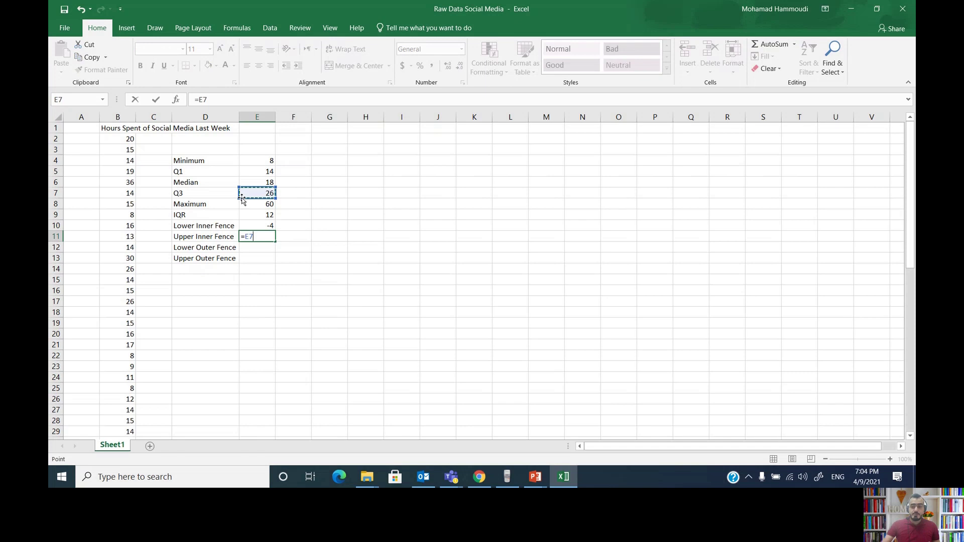
{"action": "type", "text": "+("}
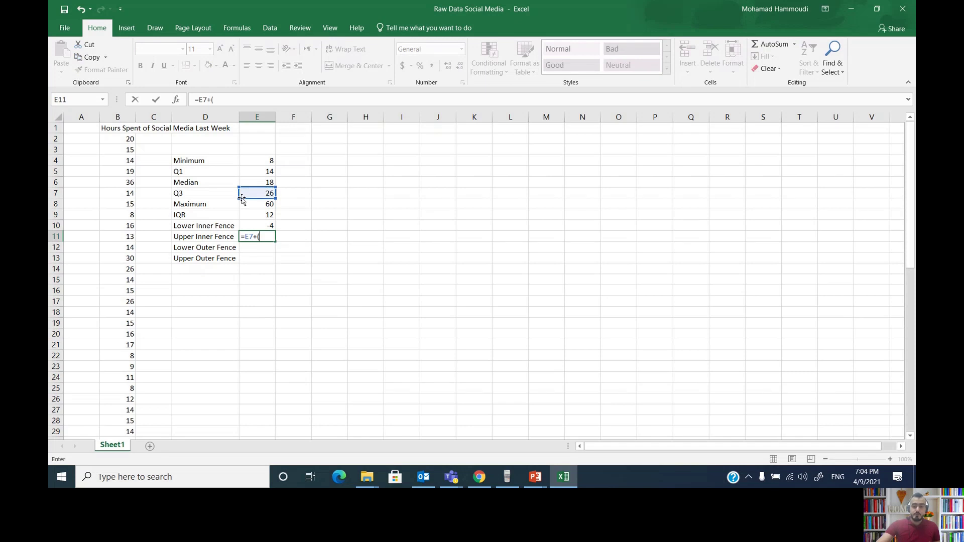
{"action": "type", "text": "1.5*"}
{"action": "left_click", "coordinate": [251, 215]}
{"action": "type", "text": ")"}
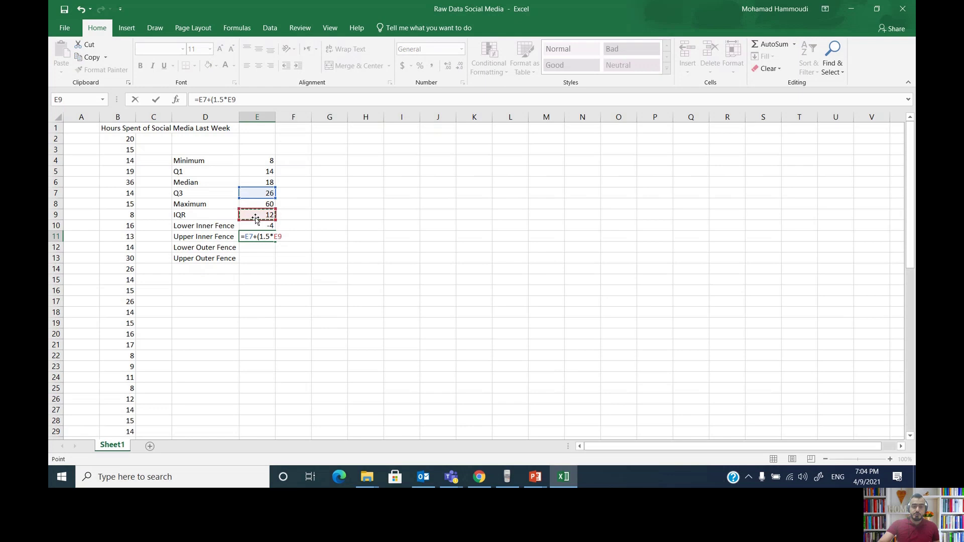
{"action": "key", "text": "Return"}
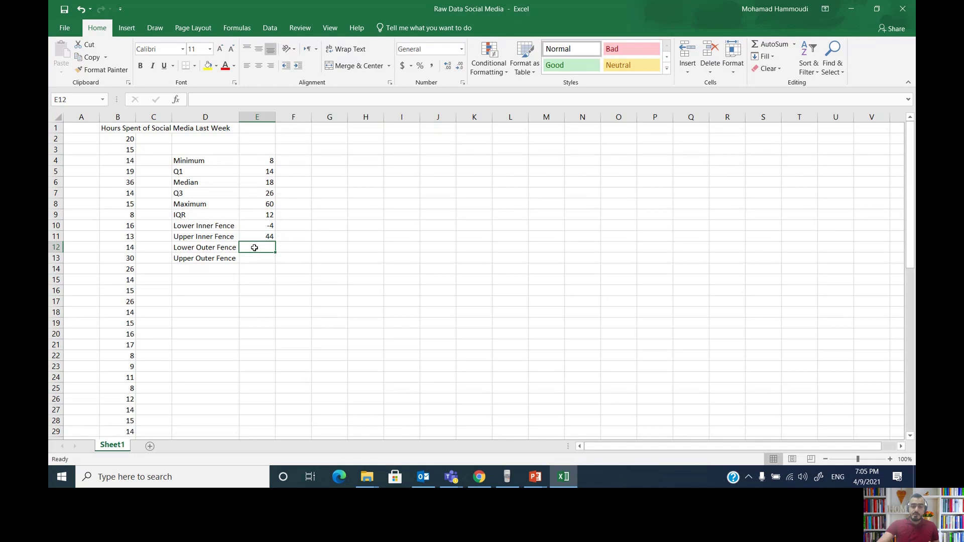
Step: Calculate the lower outer fence in E12 with the formula =E5-(3*E9)
{"action": "type", "text": "="}
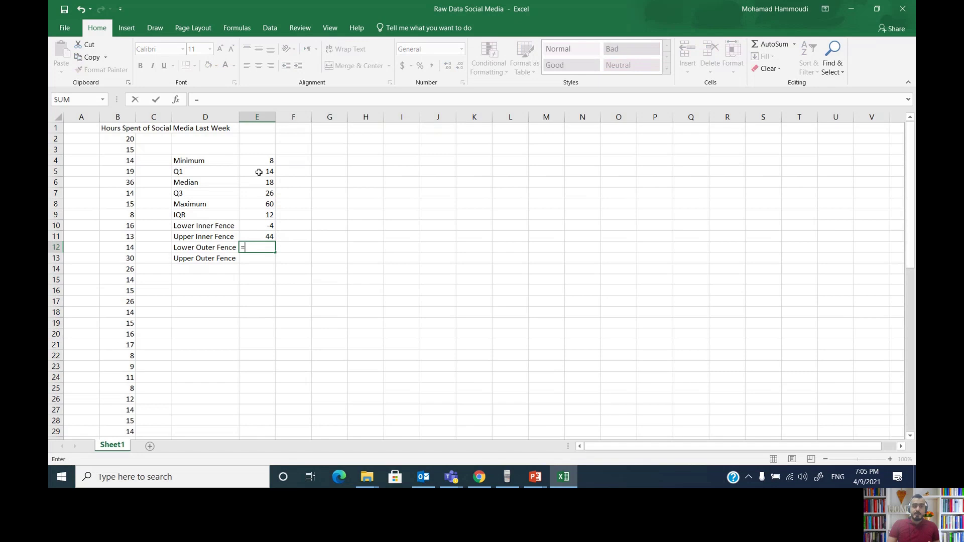
{"action": "left_click", "coordinate": [258, 172]}
{"action": "type", "text": "-"}
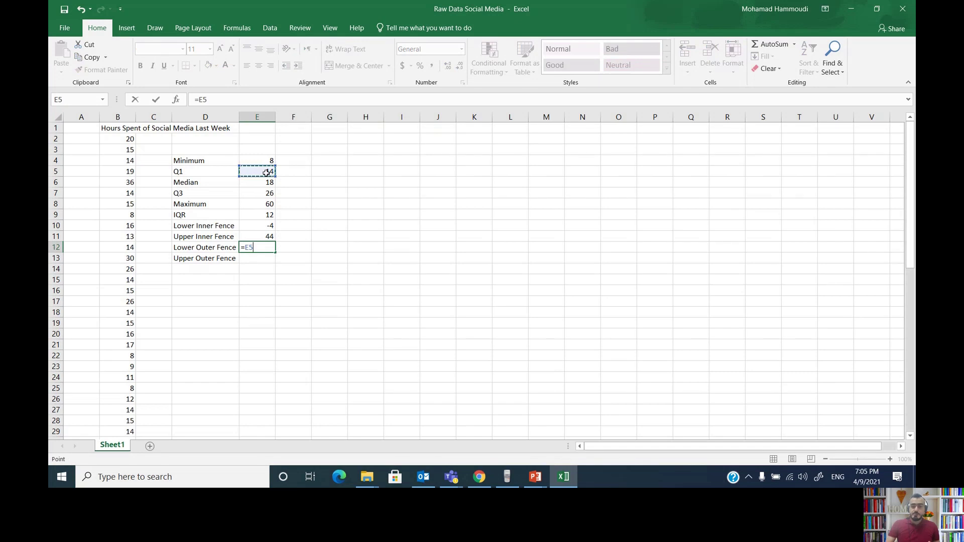
{"action": "type", "text": "("}
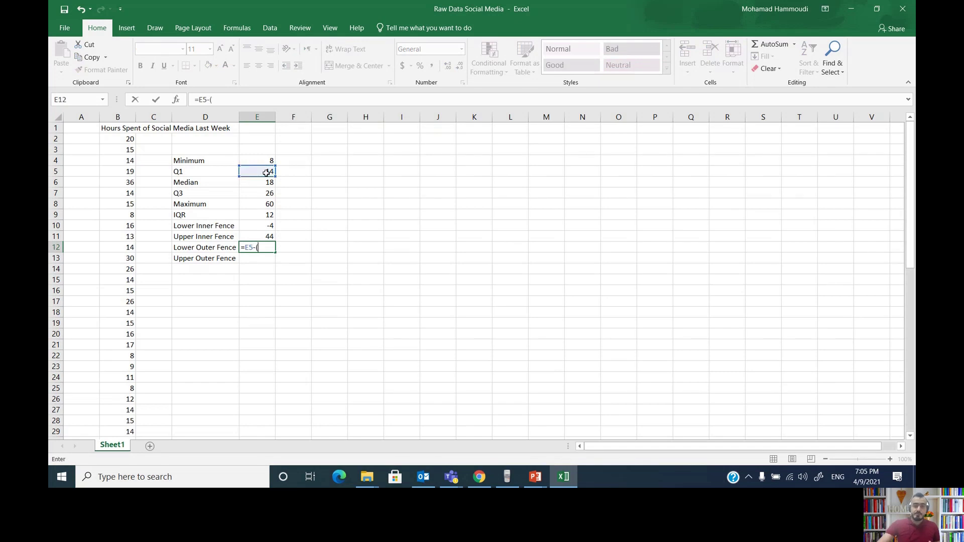
{"action": "type", "text": "3*"}
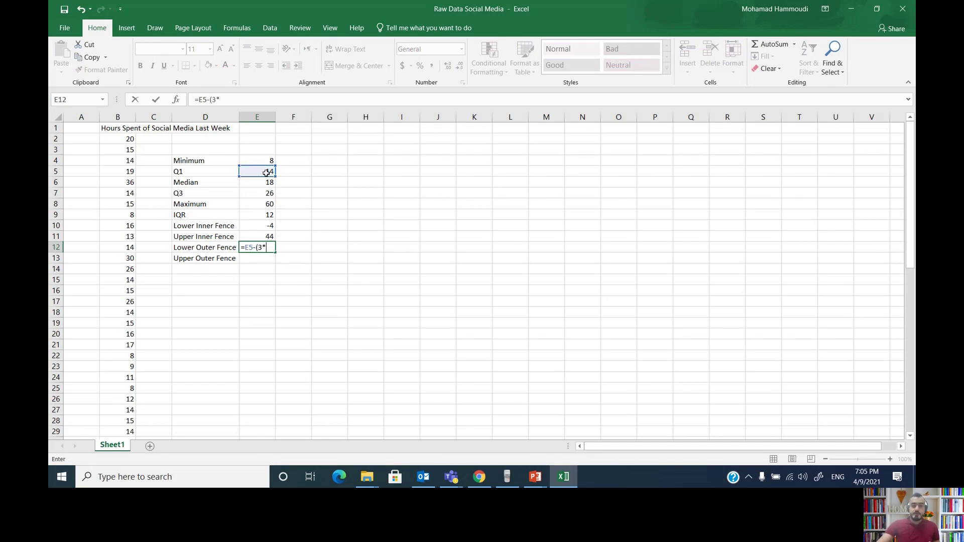
{"action": "left_click", "coordinate": [266, 214]}
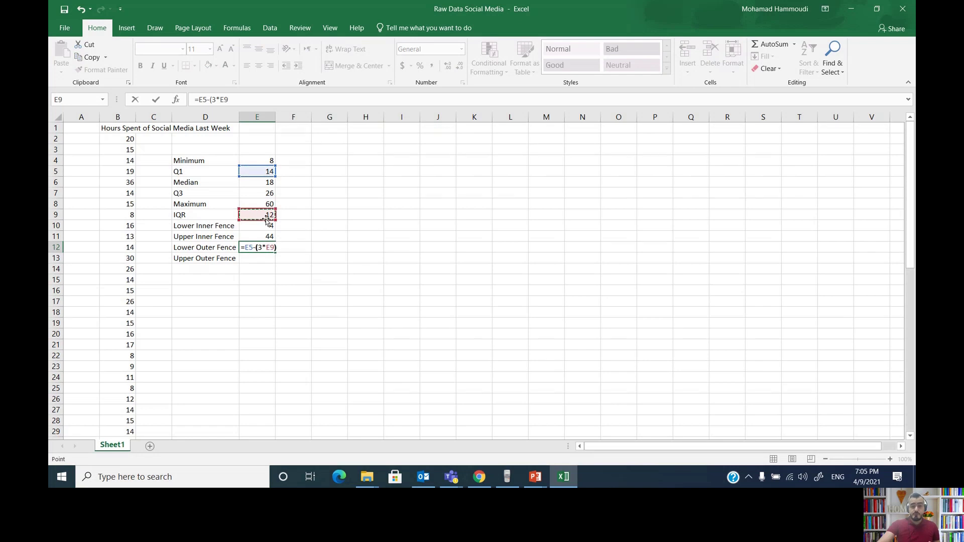
{"action": "type", "text": ")"}
{"action": "key", "text": "Return"}
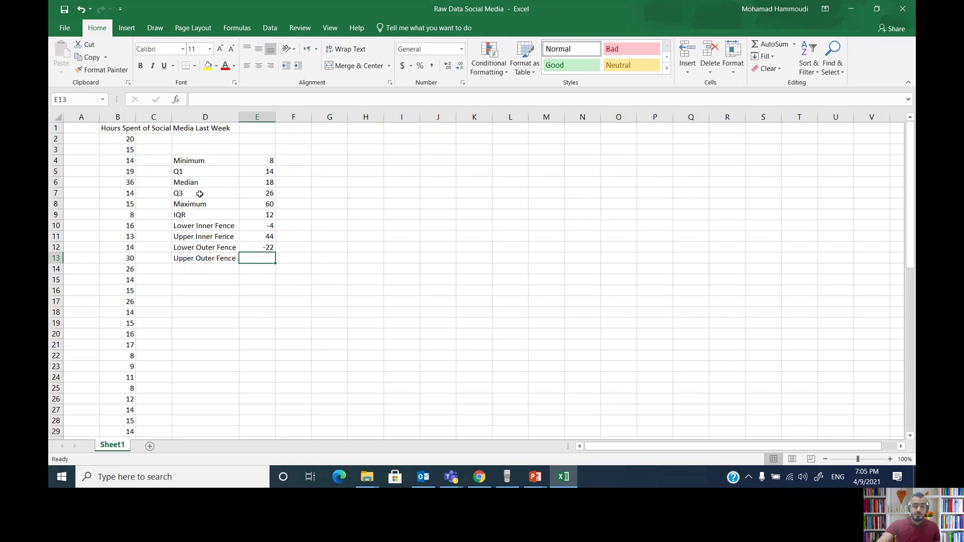
Step: Calculate the upper outer fence in E13 with the formula =E7+(3*E9)
{"action": "type", "text": "="}
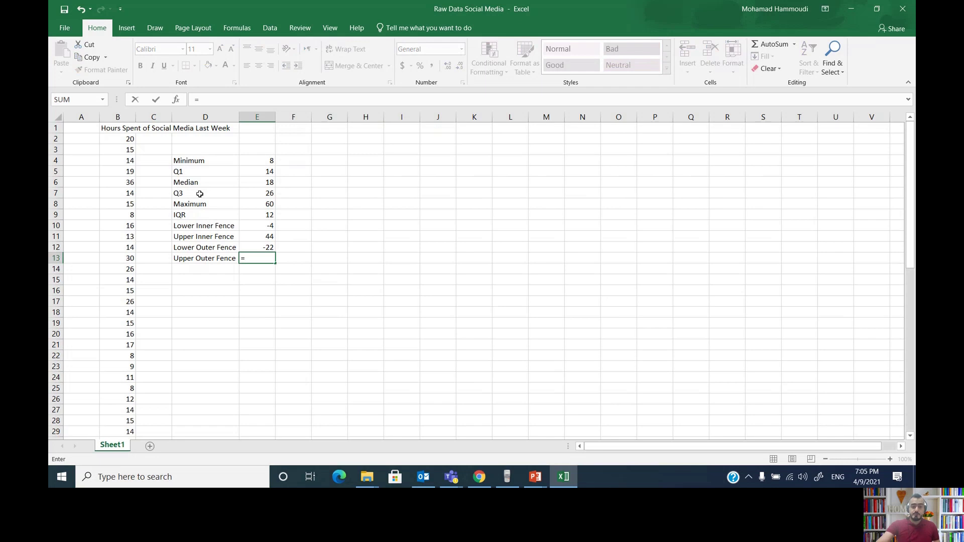
{"action": "left_click", "coordinate": [253, 194]}
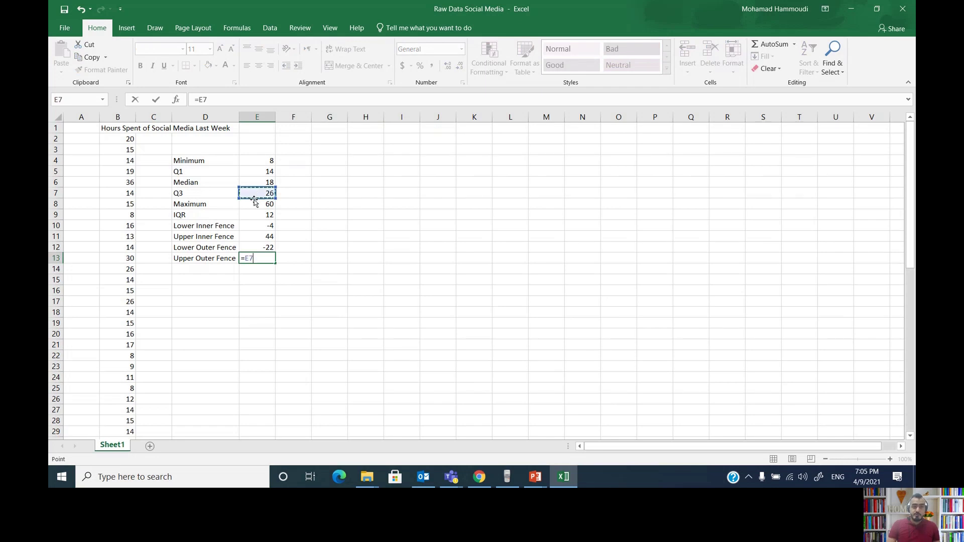
{"action": "type", "text": "+("}
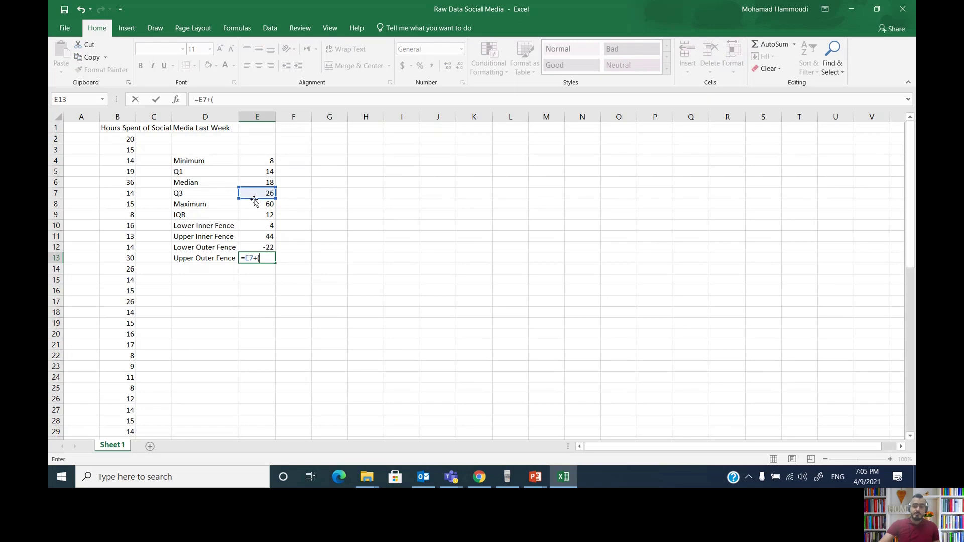
{"action": "type", "text": "3*"}
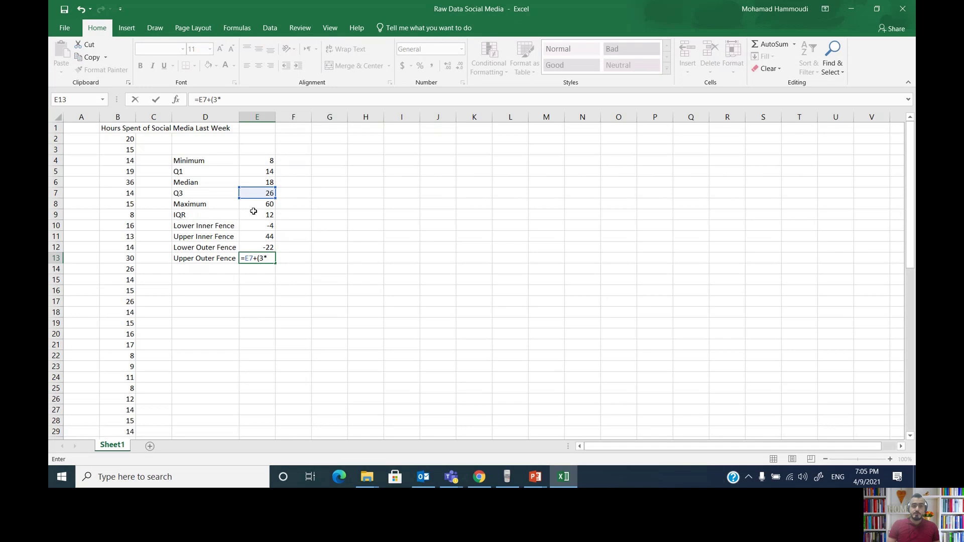
{"action": "left_click", "coordinate": [251, 214]}
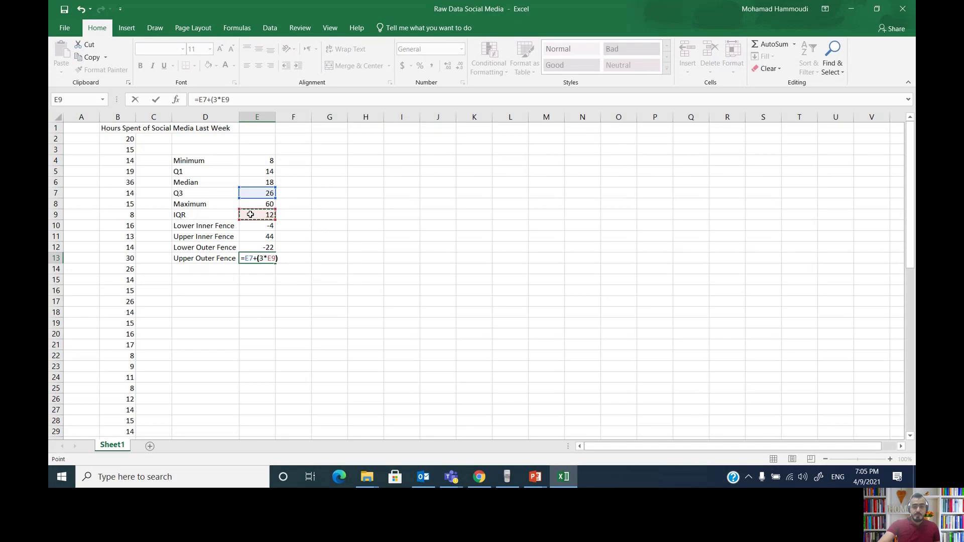
{"action": "key", "text": "Return"}
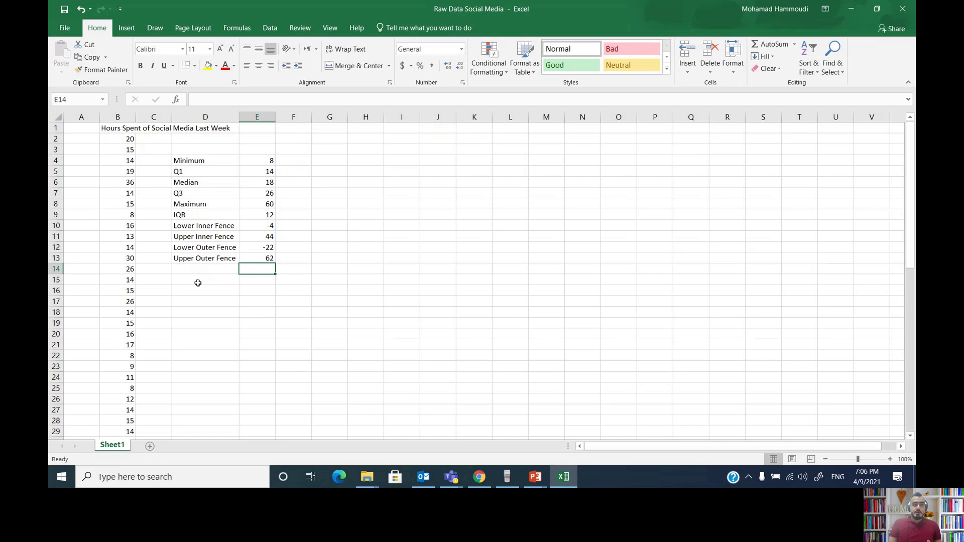
Step: Insert a Box and Whisker chart of the social media hours in B2:B61
{"action": "scroll", "coordinate": [198, 283], "scroll_direction": "down", "scroll_amount": 4}
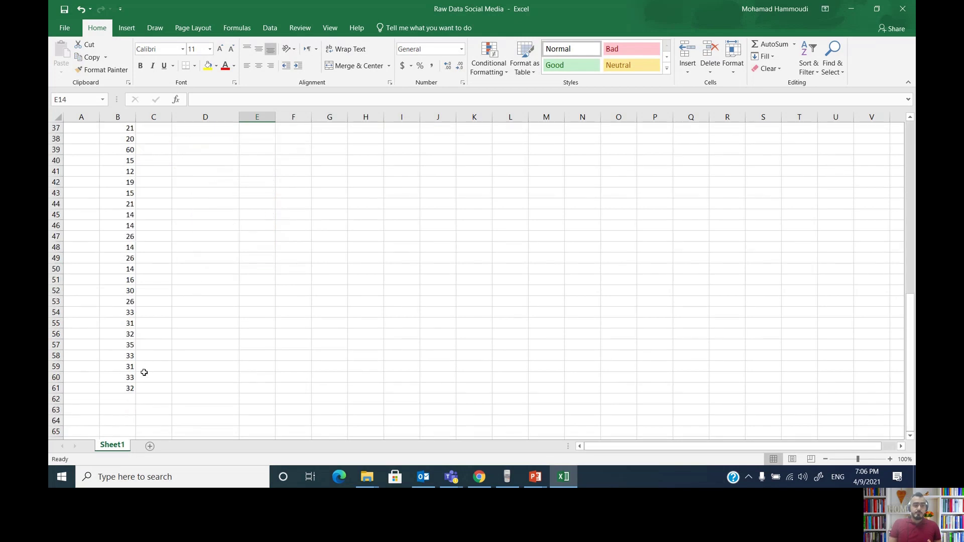
{"action": "left_click_drag", "start_coordinate": [129, 384], "coordinate": [120, 141]}
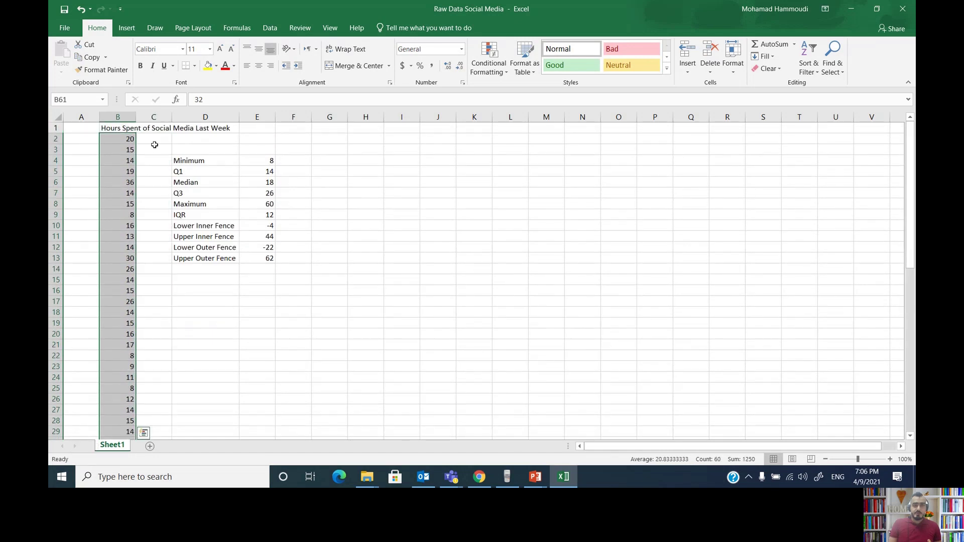
{"action": "left_click", "coordinate": [131, 28]}
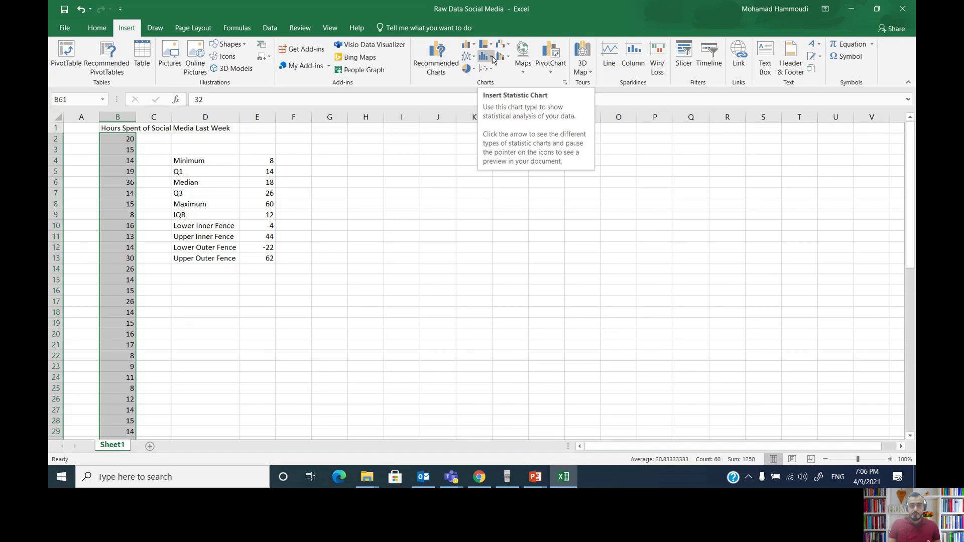
{"action": "left_click", "coordinate": [492, 58]}
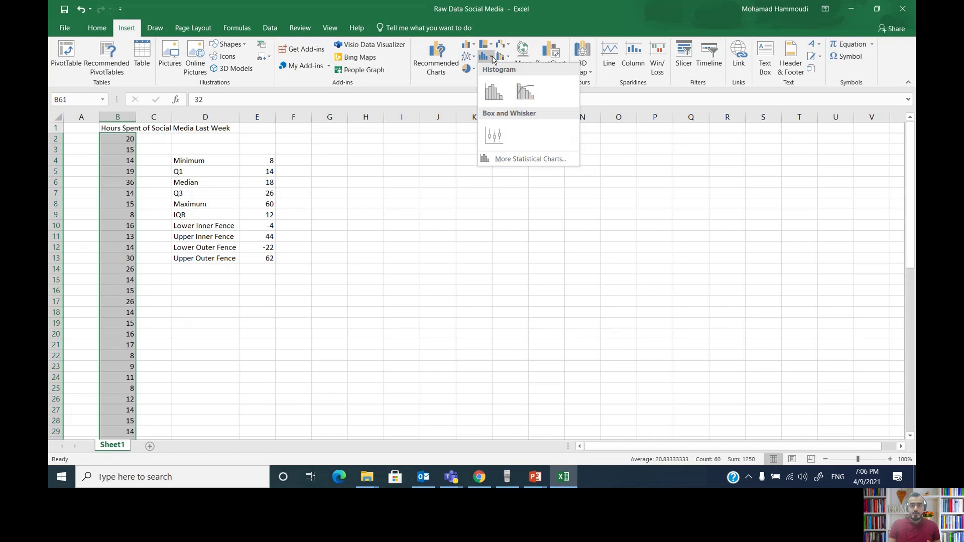
{"action": "left_click", "coordinate": [503, 135]}
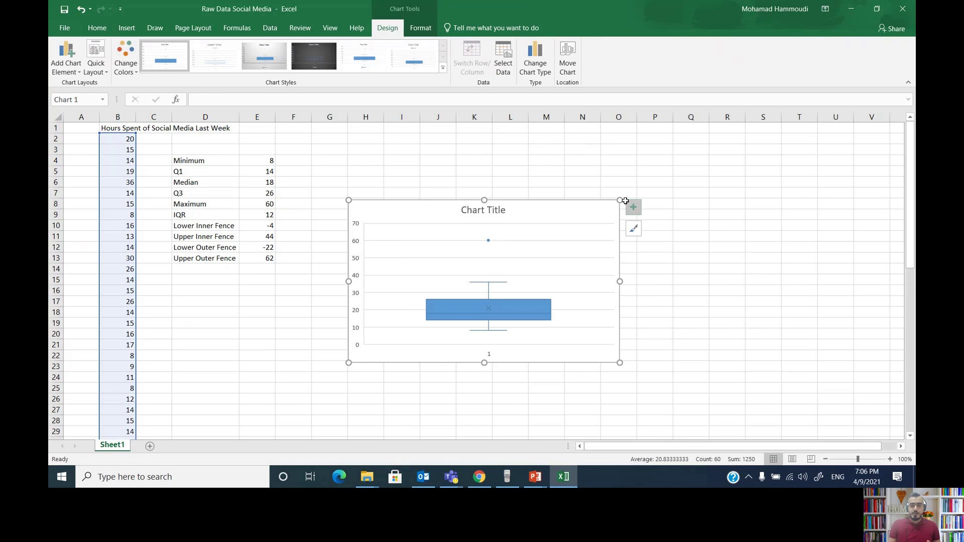
Step: Enlarge the box-and-whisker chart vertically to span about rows 2 to 24 and apply the sixth chart style, with a legend and minor gridlines
{"action": "left_click_drag", "start_coordinate": [621, 201], "coordinate": [619, 146]}
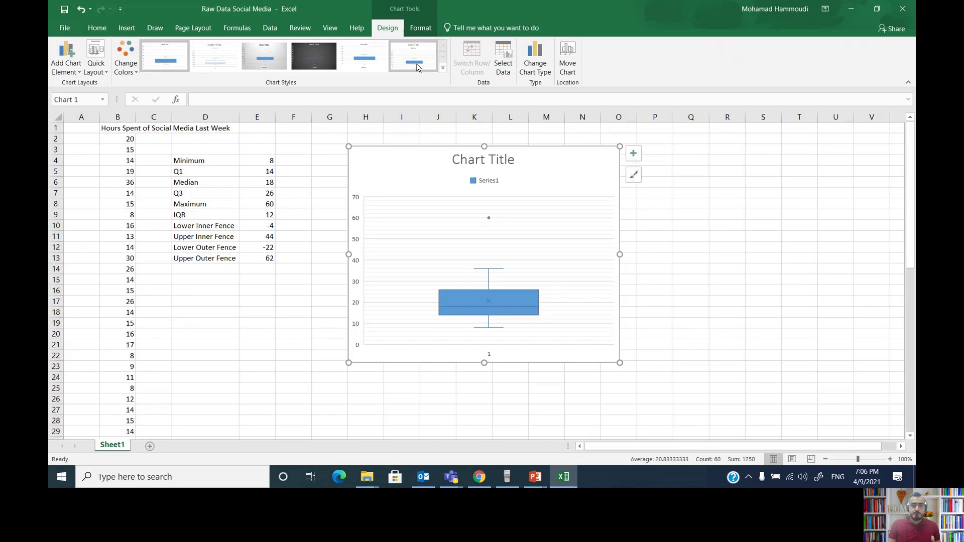
{"action": "left_click", "coordinate": [417, 68]}
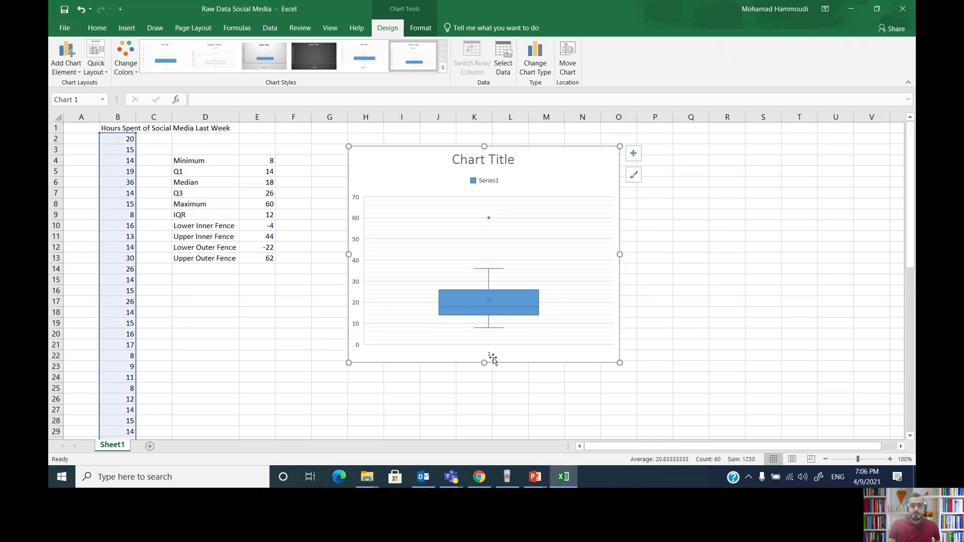
{"action": "left_click_drag", "start_coordinate": [483, 363], "coordinate": [483, 386]}
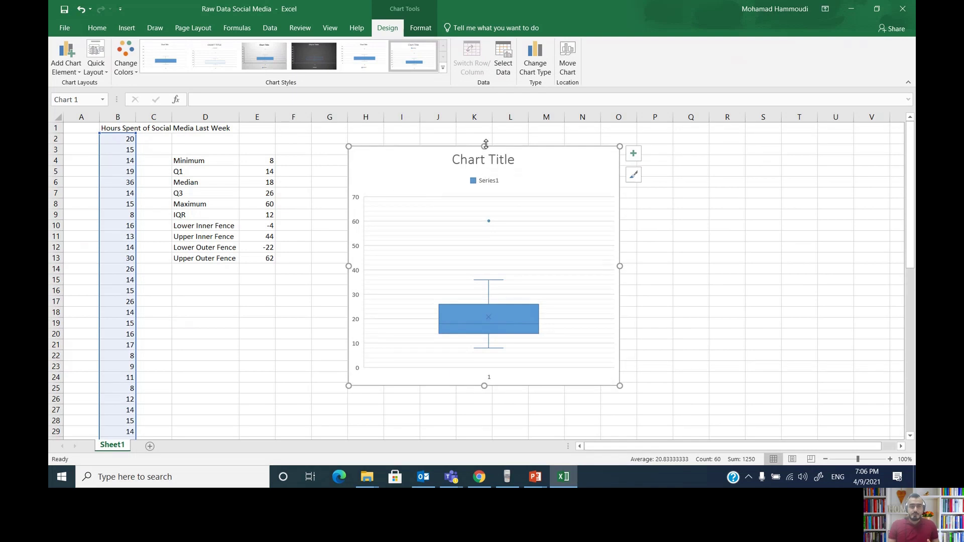
{"action": "left_click_drag", "start_coordinate": [484, 145], "coordinate": [448, 147]}
Step: Replace the placeholder chart title with "Box-and-Whisker Plot"
{"action": "left_click", "coordinate": [514, 145]}
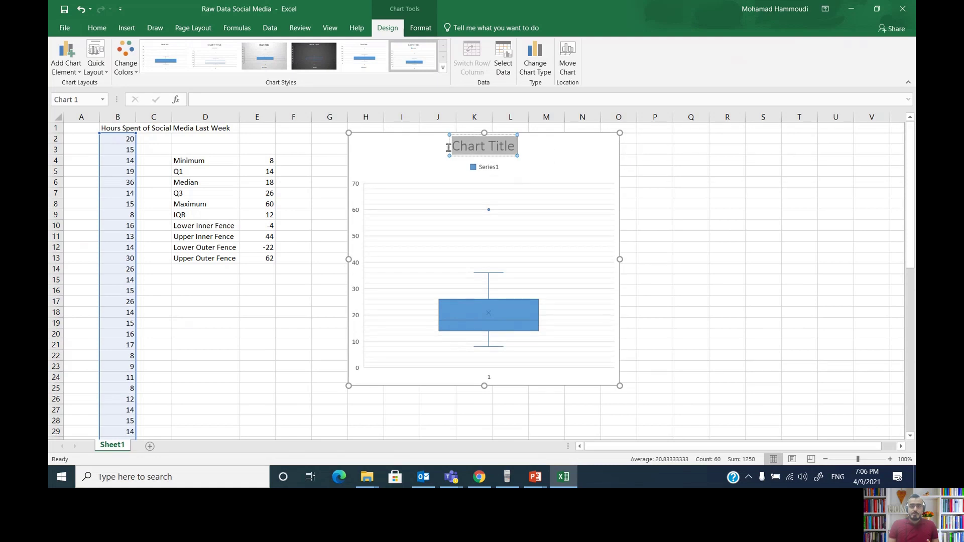
{"action": "type", "text": "Bo"}
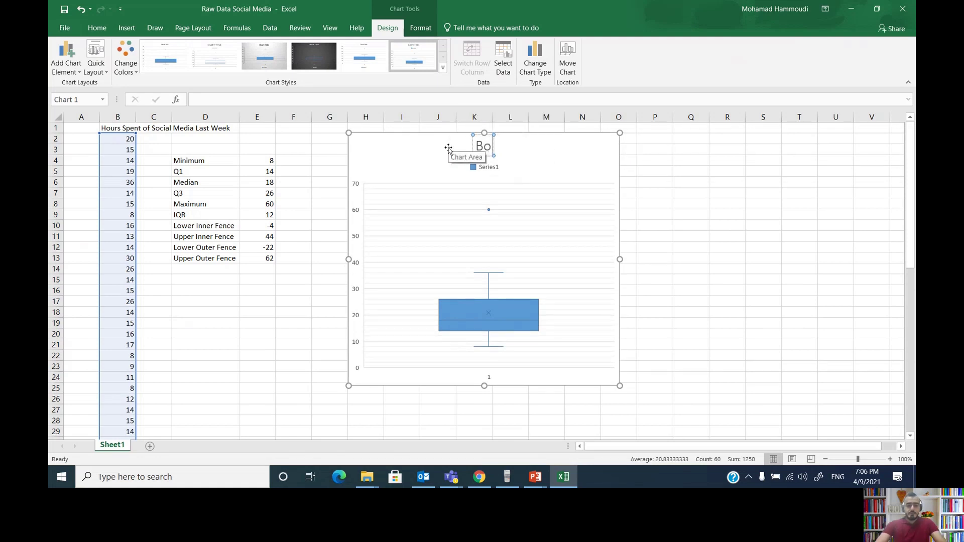
{"action": "type", "text": "x-and"}
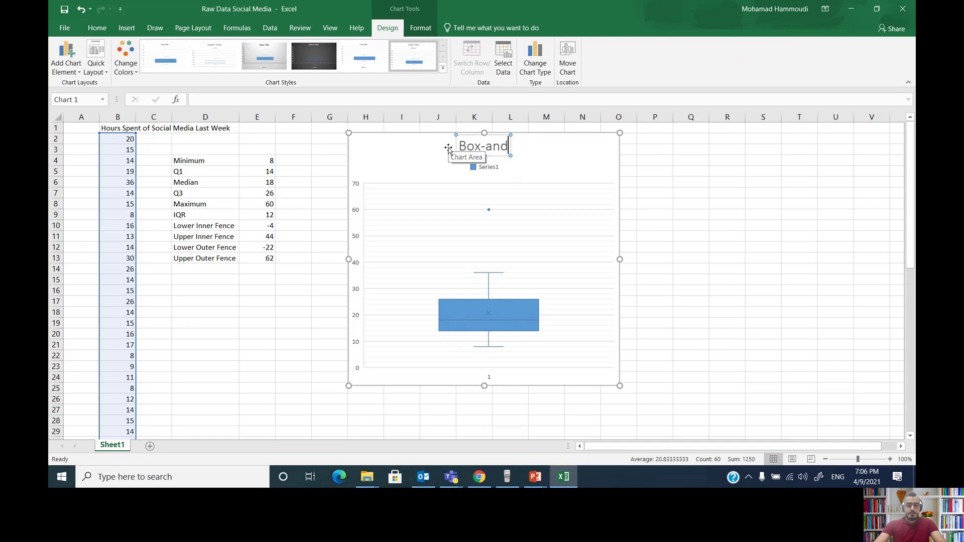
{"action": "type", "text": "-Whisker"}
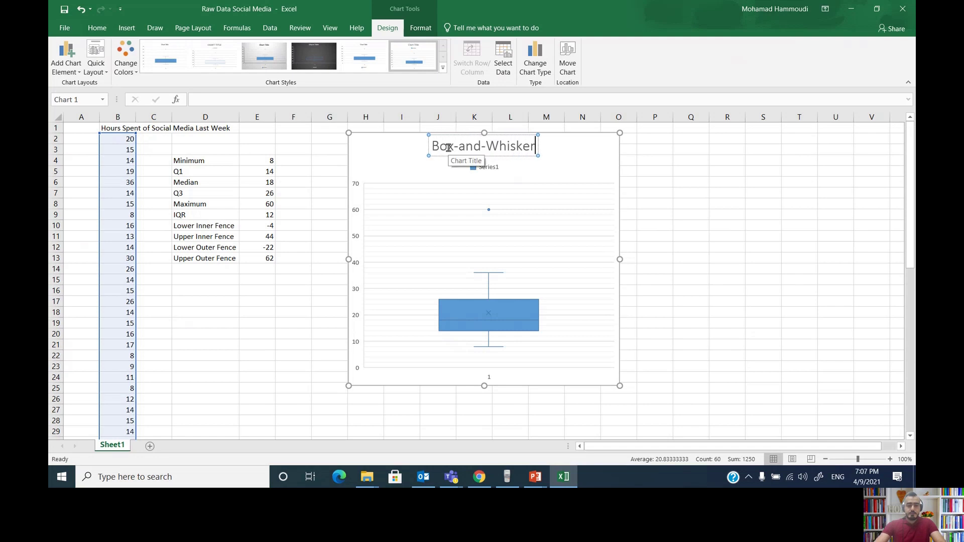
{"action": "type", "text": " Plot"}
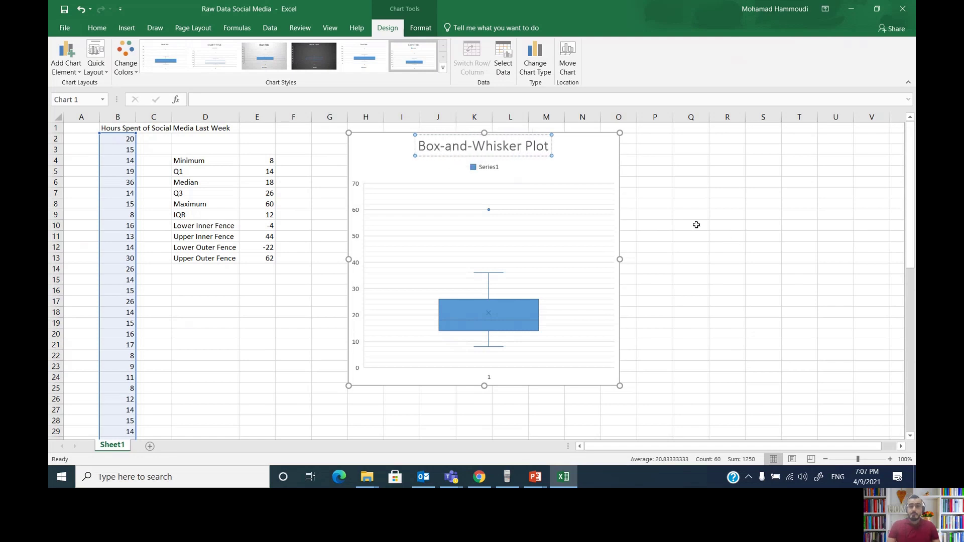
{"action": "left_click", "coordinate": [695, 225]}
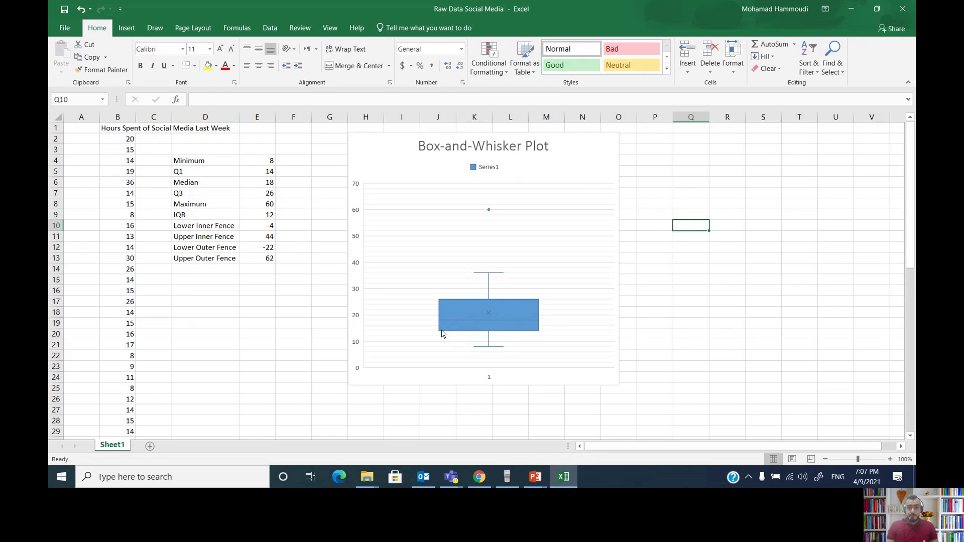
Step: Extend the box-and-whisker chart downward so its lower edge reaches about row 28
{"action": "left_click", "coordinate": [489, 384]}
{"action": "left_click_drag", "start_coordinate": [485, 387], "coordinate": [484, 425]}
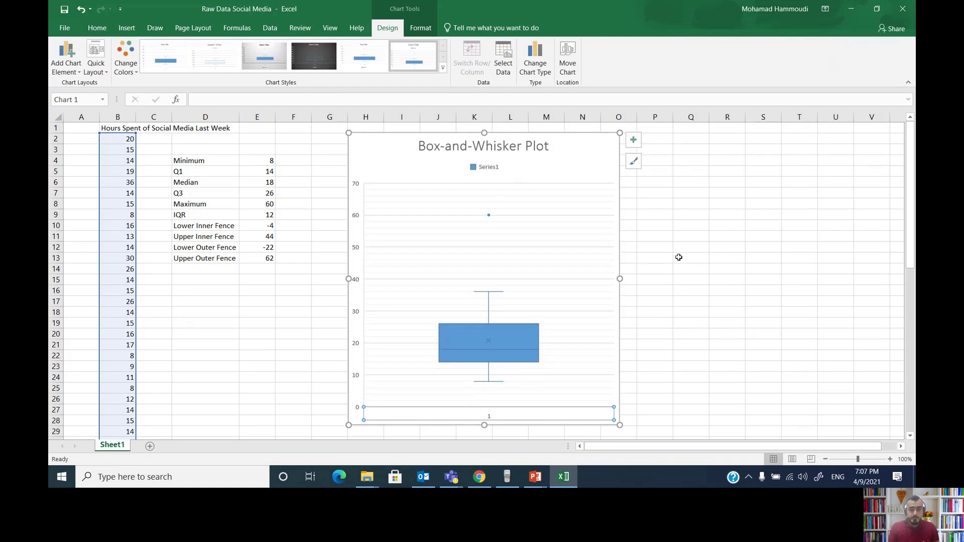
{"action": "left_click_drag", "start_coordinate": [913, 229], "coordinate": [912, 234]}
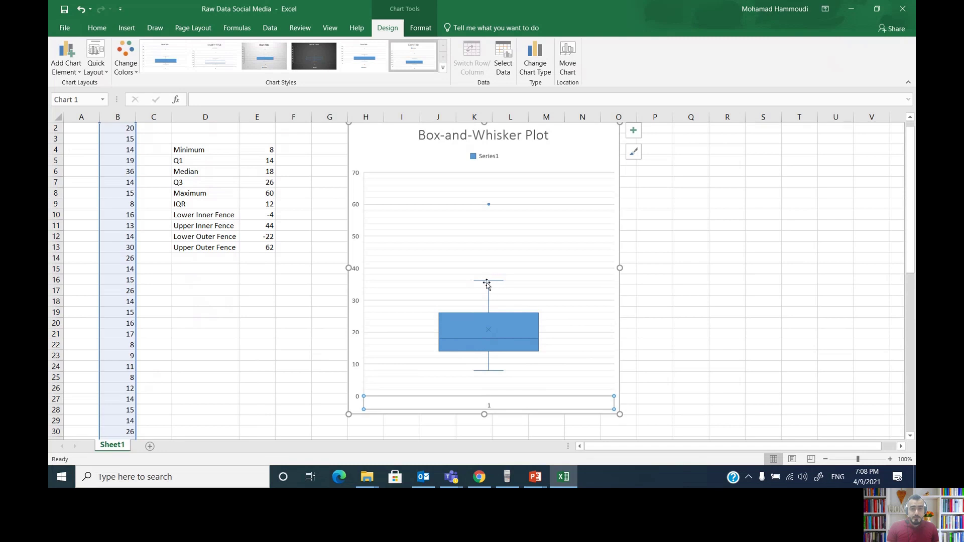
Step: Check the maximum against the inner fences in E10:E11 and highlight the maximum in E8 with a yellow fill
{"action": "mouse_move", "coordinate": [485, 285]}
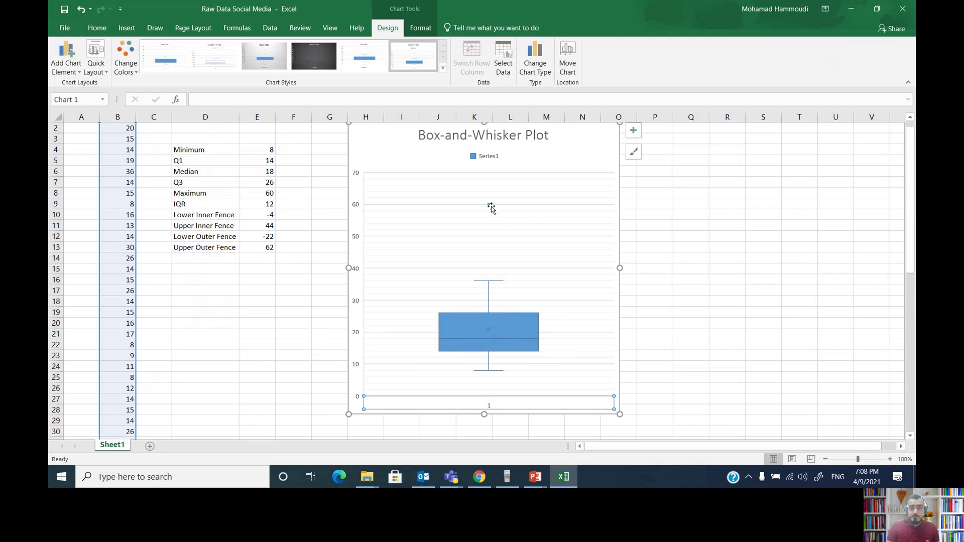
{"action": "left_click", "coordinate": [272, 194]}
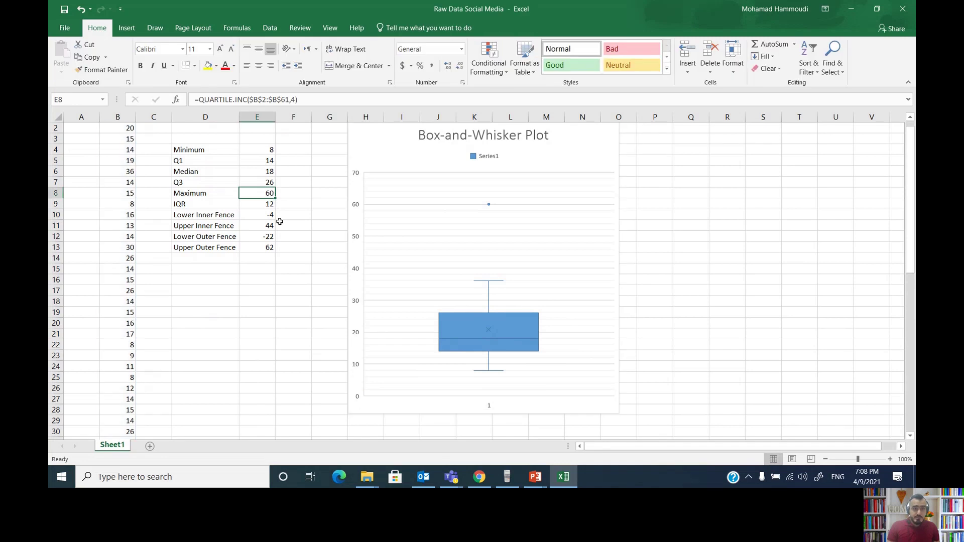
{"action": "left_click_drag", "start_coordinate": [269, 216], "coordinate": [270, 226]}
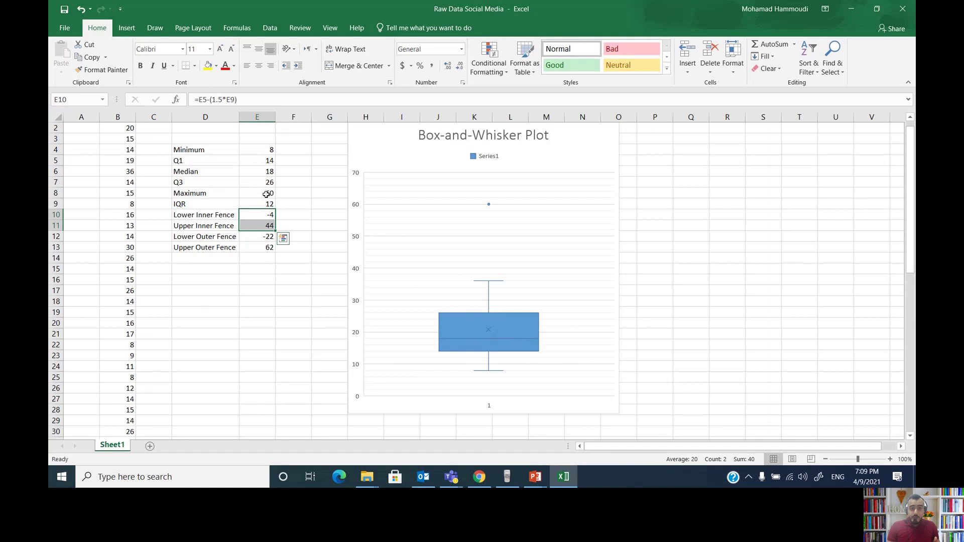
{"action": "left_click", "coordinate": [286, 193]}
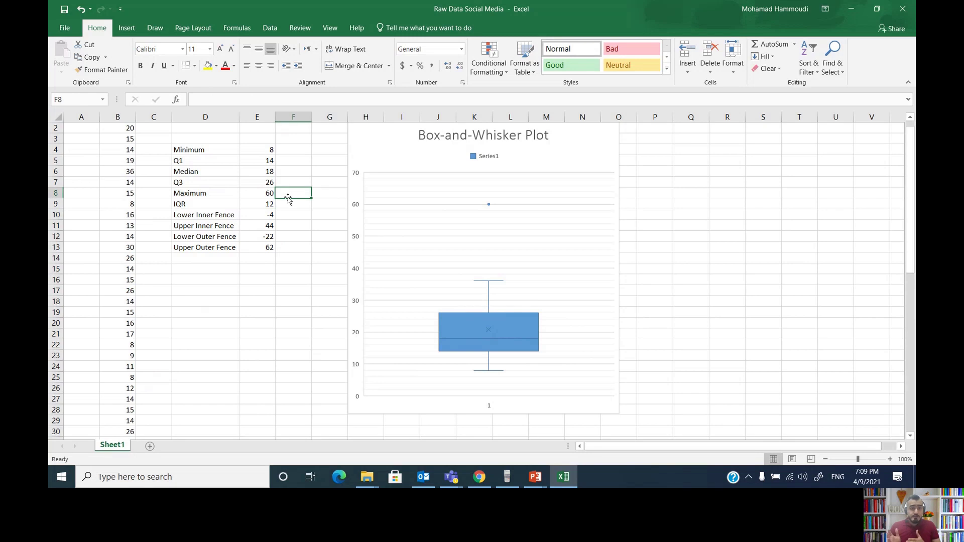
{"action": "left_click", "coordinate": [259, 196]}
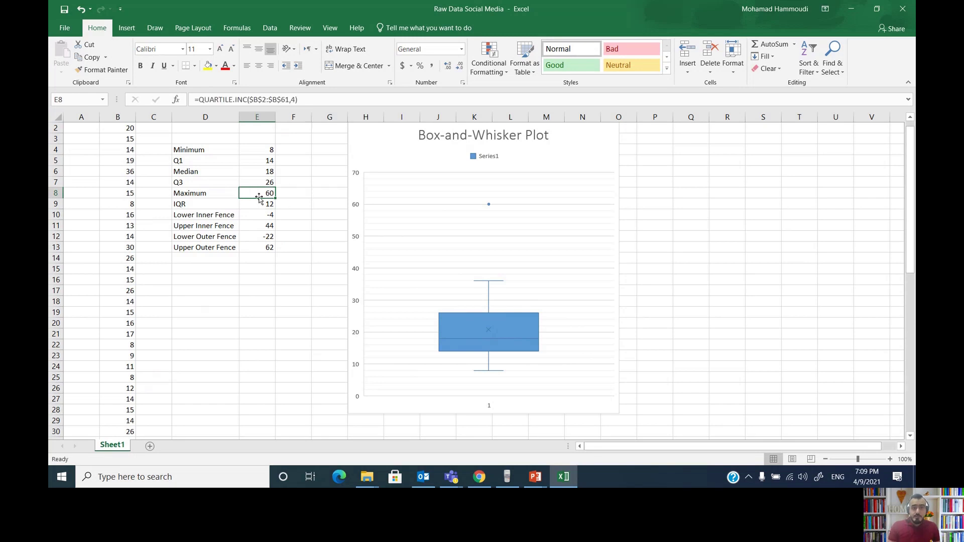
{"action": "left_click", "coordinate": [208, 66]}
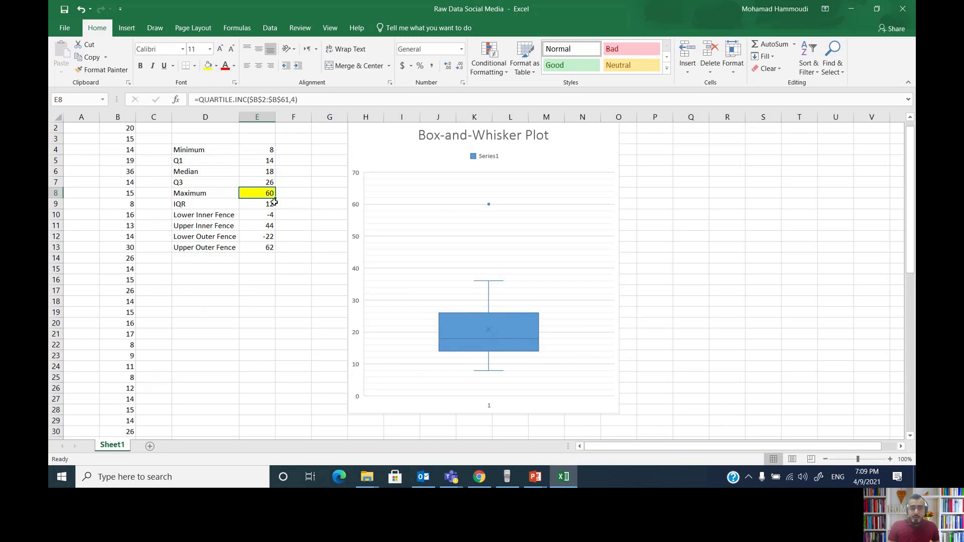
Step: Compare the maximum in E8 with the inner fences in E10:E11, the outer fences in E12:E13 and the isolated point on the plot
{"action": "left_click_drag", "start_coordinate": [273, 216], "coordinate": [269, 225]}
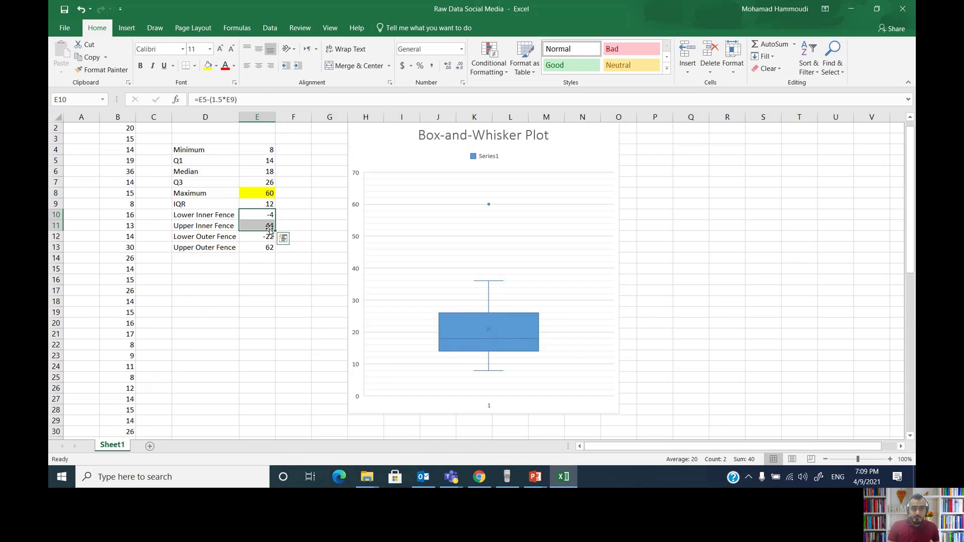
{"action": "left_click_drag", "start_coordinate": [264, 238], "coordinate": [265, 246]}
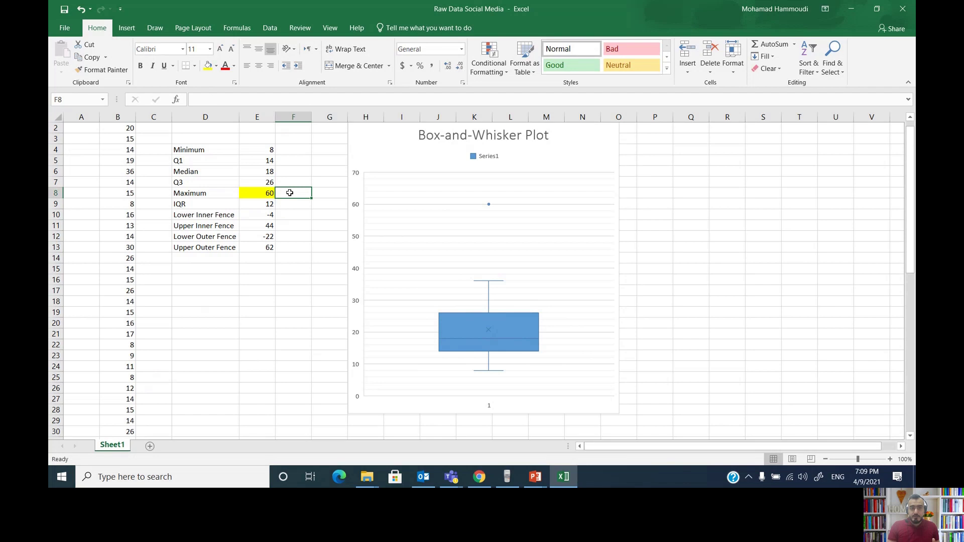
{"action": "left_click", "coordinate": [261, 247]}
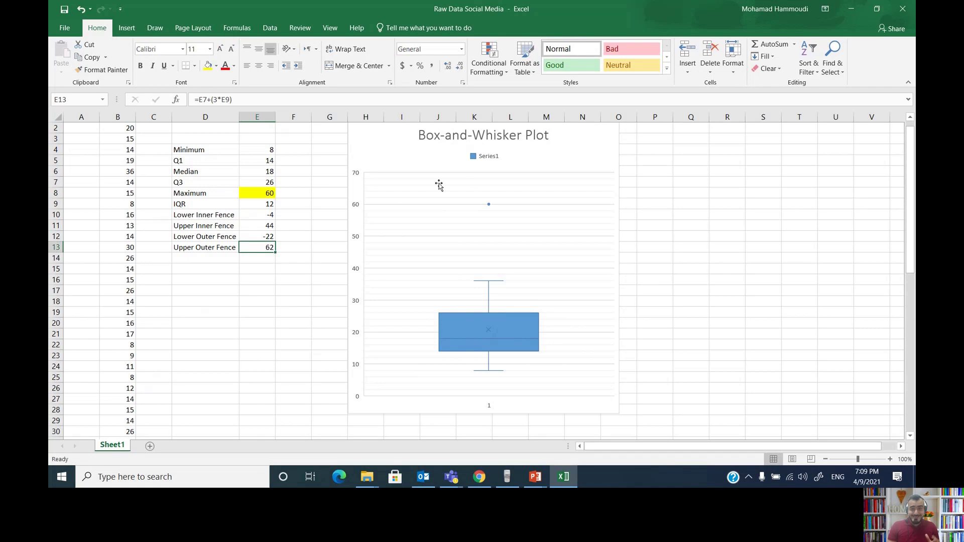
{"action": "left_click", "coordinate": [308, 223]}
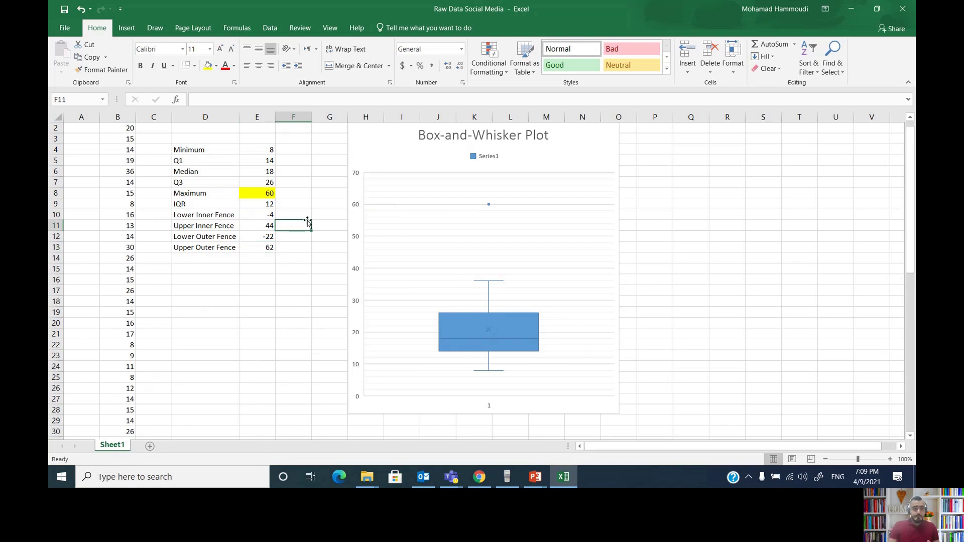
{"action": "left_click", "coordinate": [265, 192]}
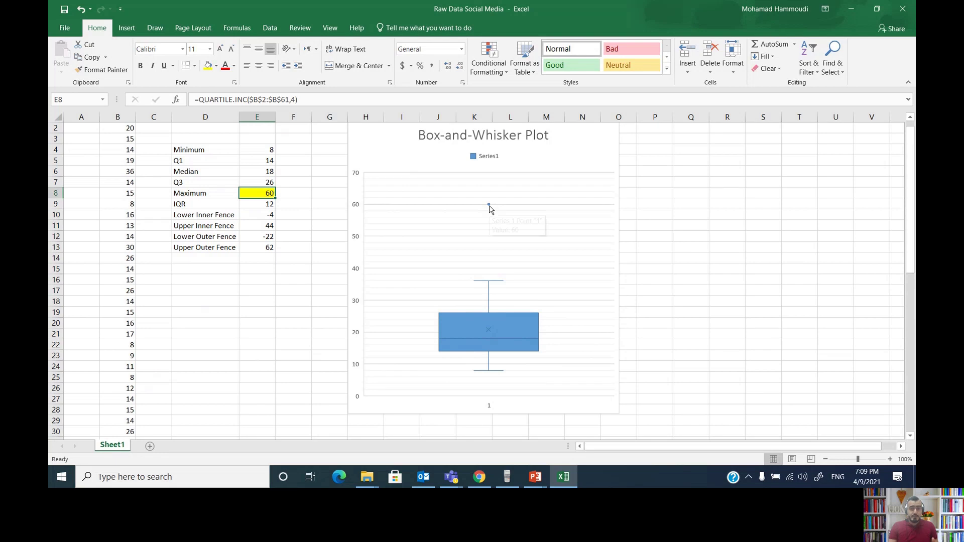
{"action": "mouse_move", "coordinate": [490, 209]}
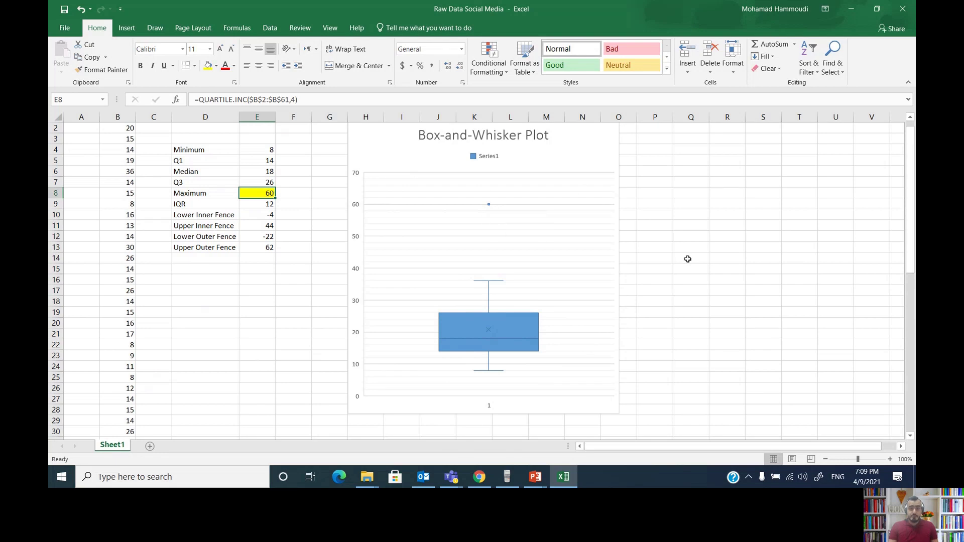